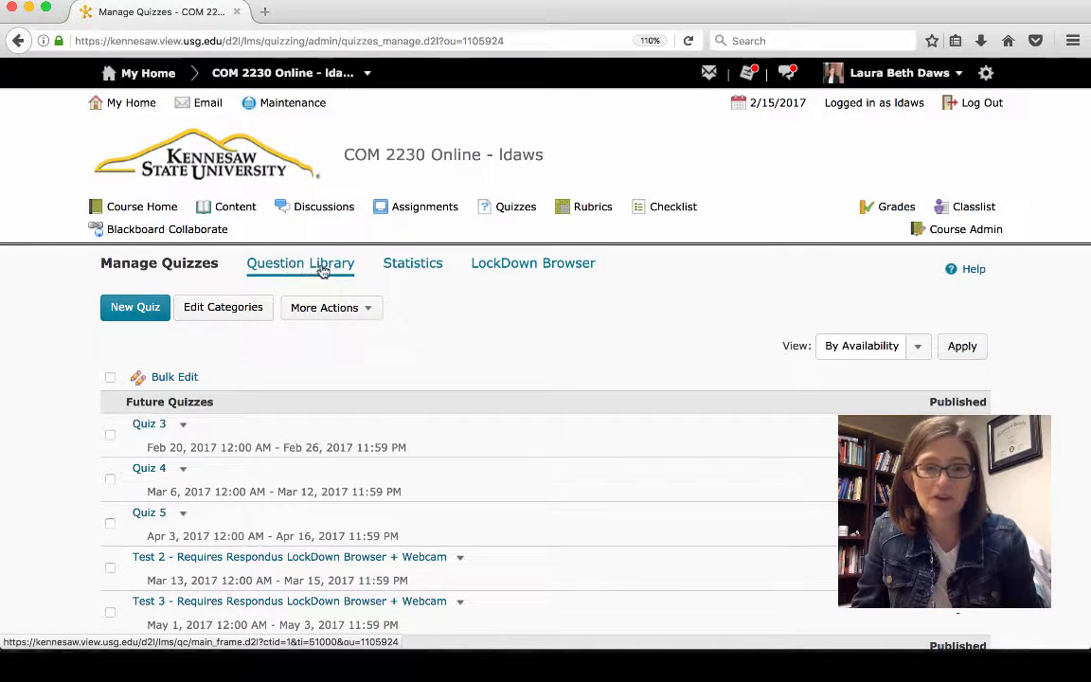
# Open the course's quiz Question Library and look through its list of chapter sections.
pyautogui.click(516, 211)
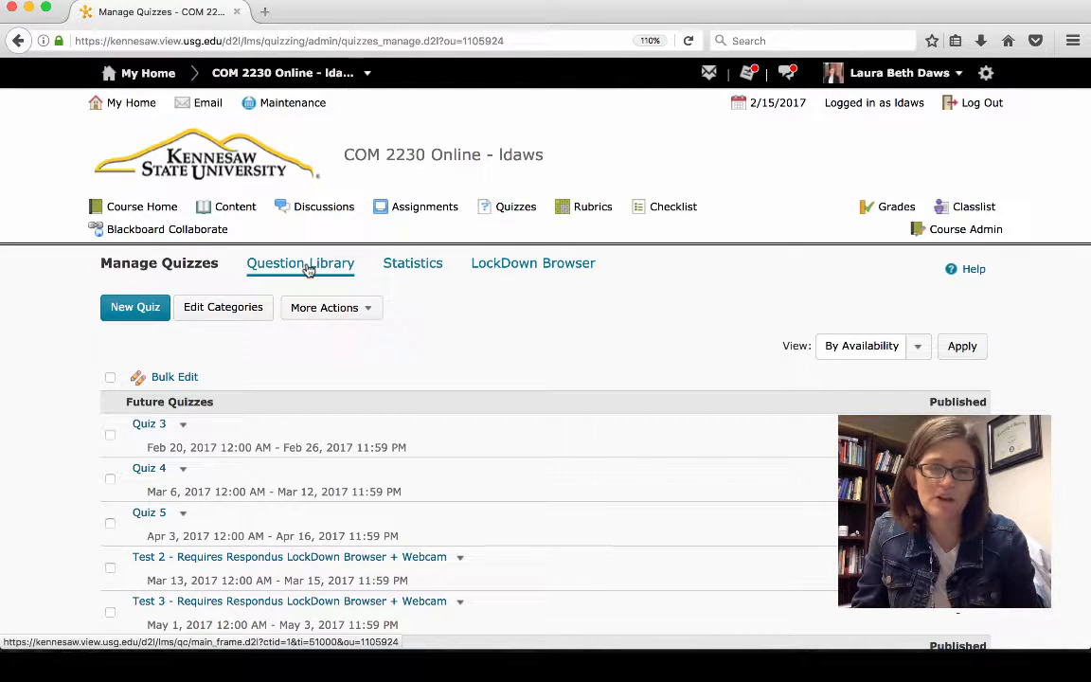
pyautogui.click(318, 272)
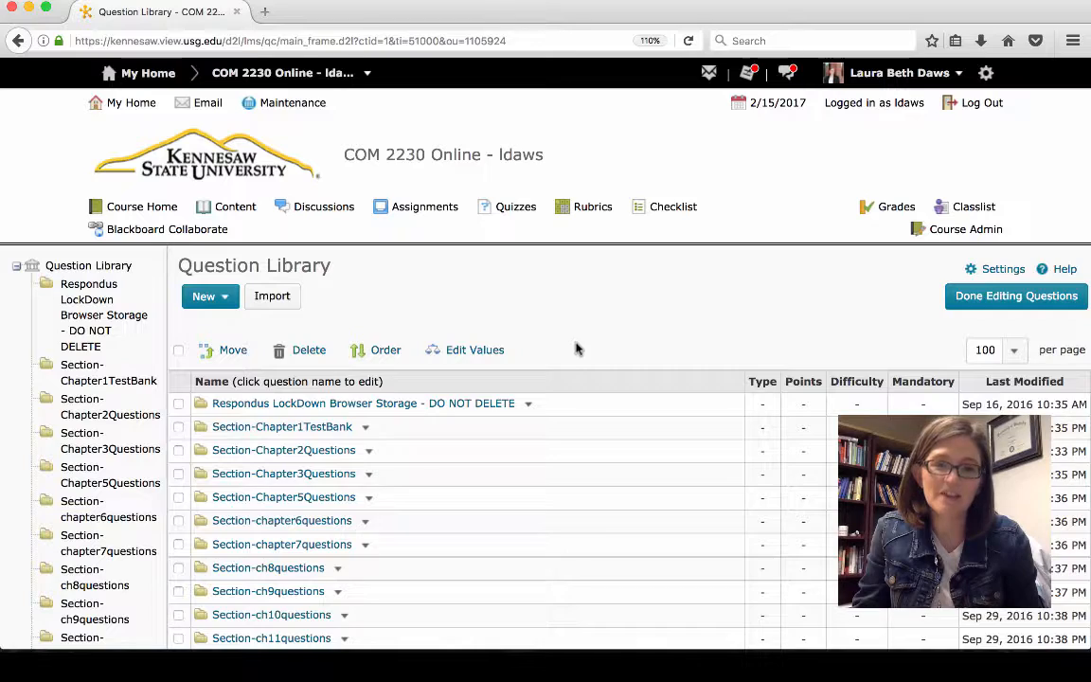
pyautogui.scroll(-3, 576, 358)
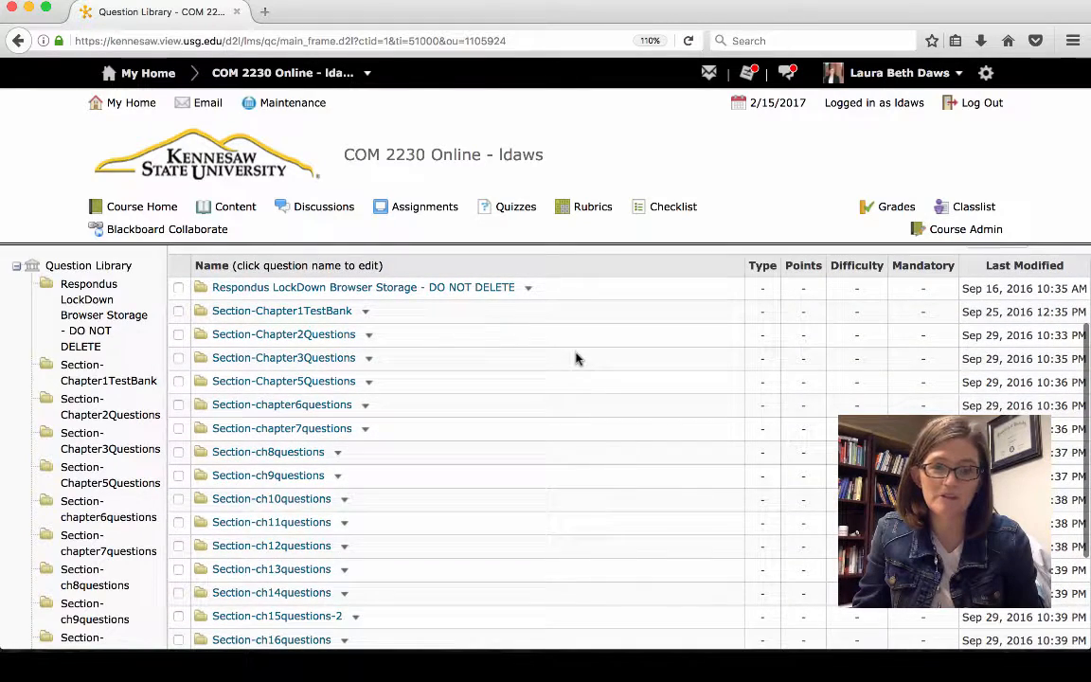
pyautogui.scroll(1, 575, 358)
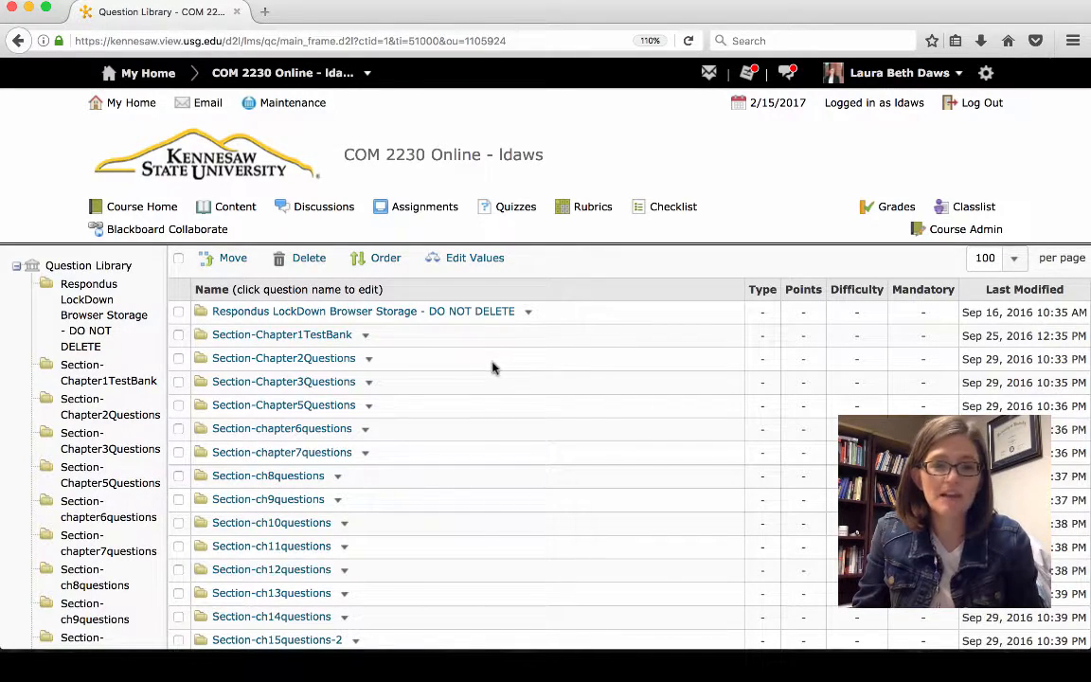
pyautogui.scroll(-3, 491, 365)
pyautogui.scroll(5, 491, 366)
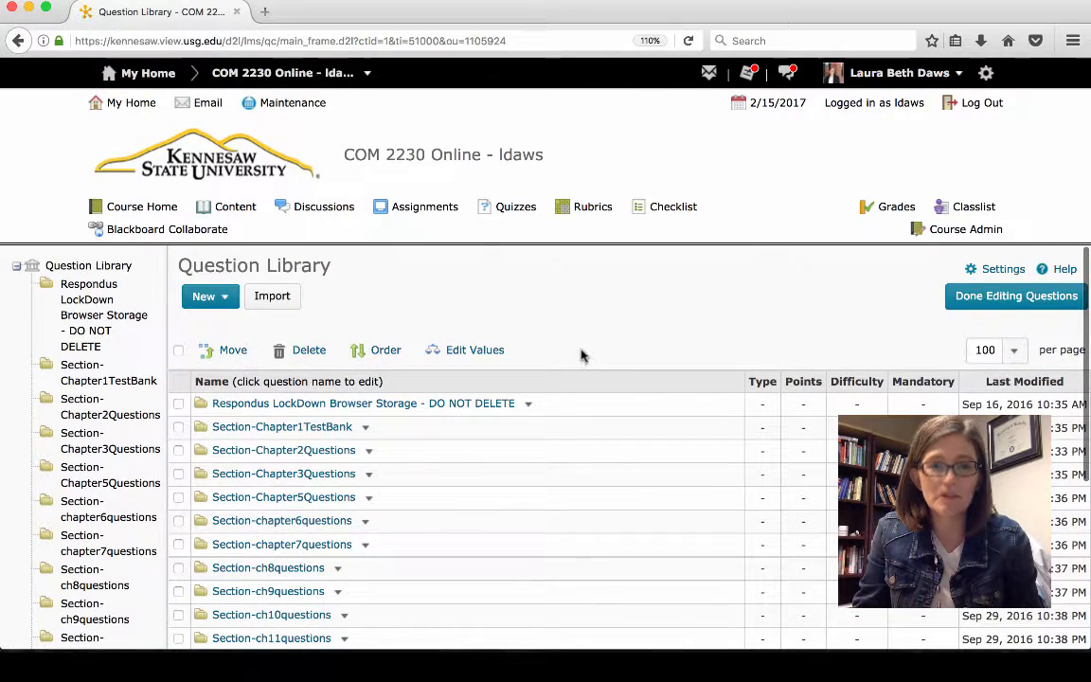
pyautogui.scroll(-1, 591, 364)
pyautogui.scroll(-1, 594, 364)
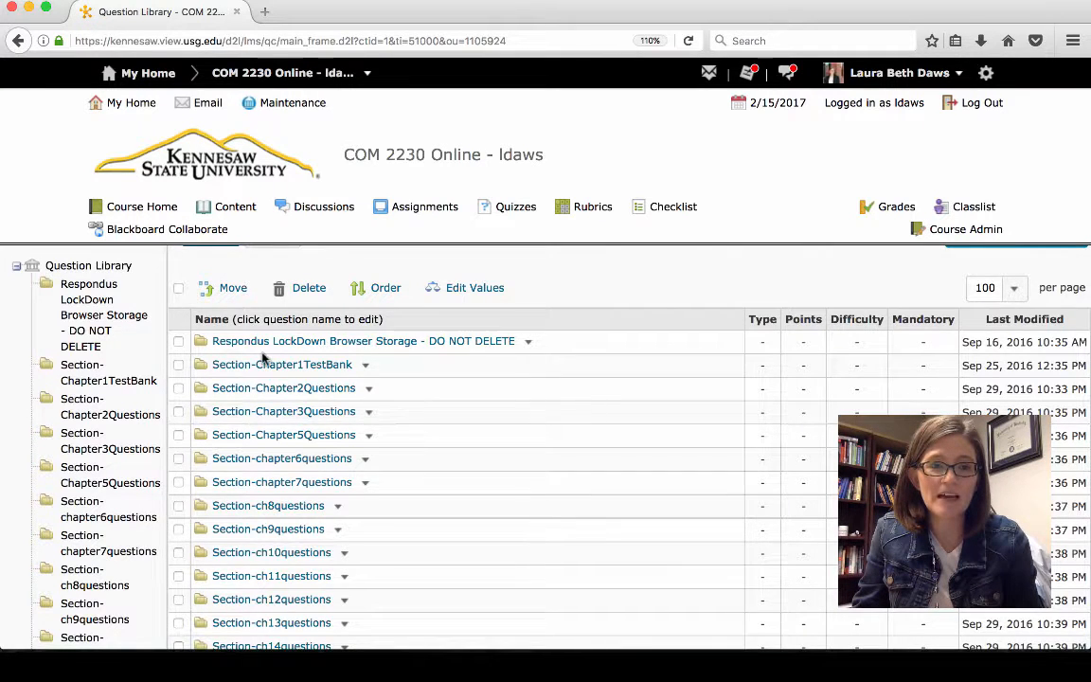
pyautogui.scroll(2, 234, 322)
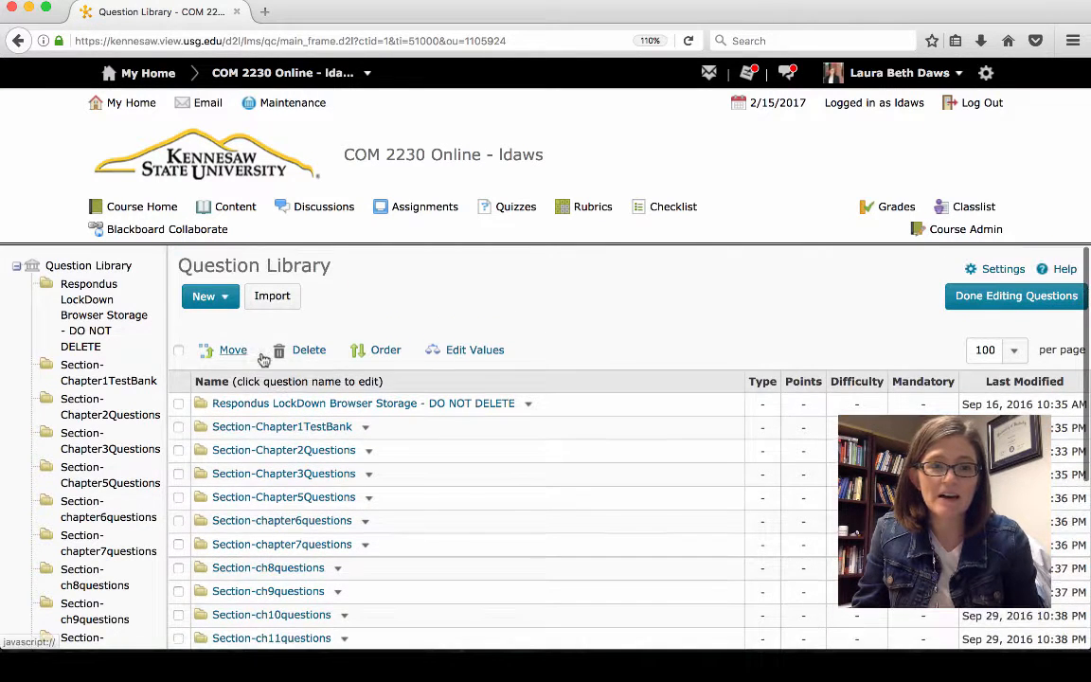
# Examine the section and question types that can be created in the Question Library, and check the existing section list.
pyautogui.click(204, 296)
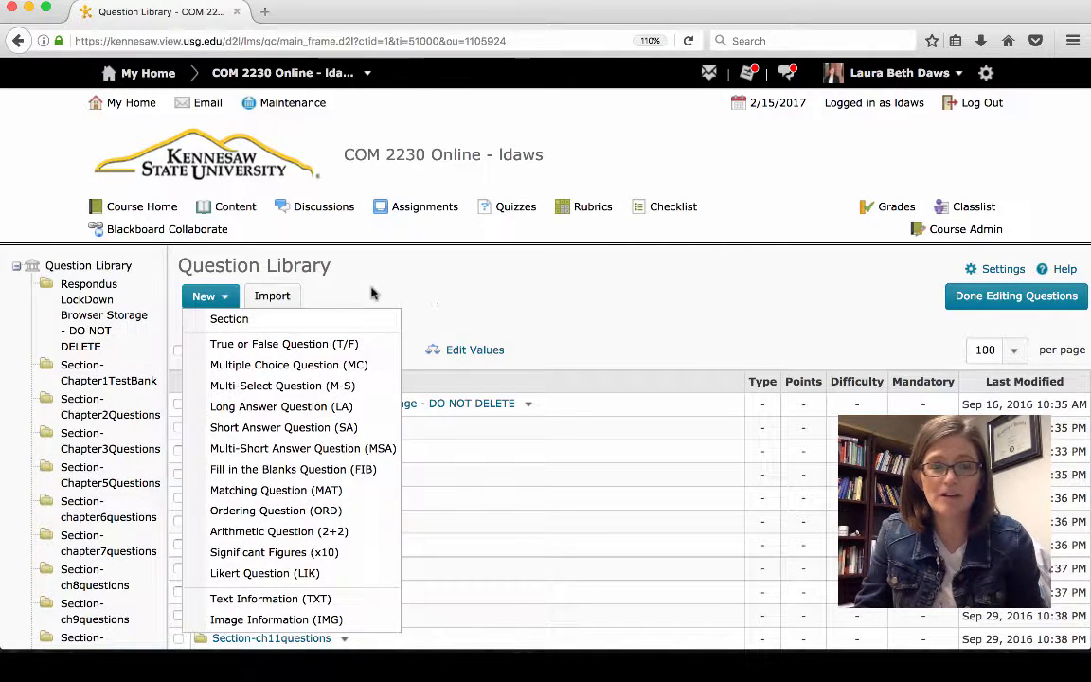
pyautogui.click(332, 257)
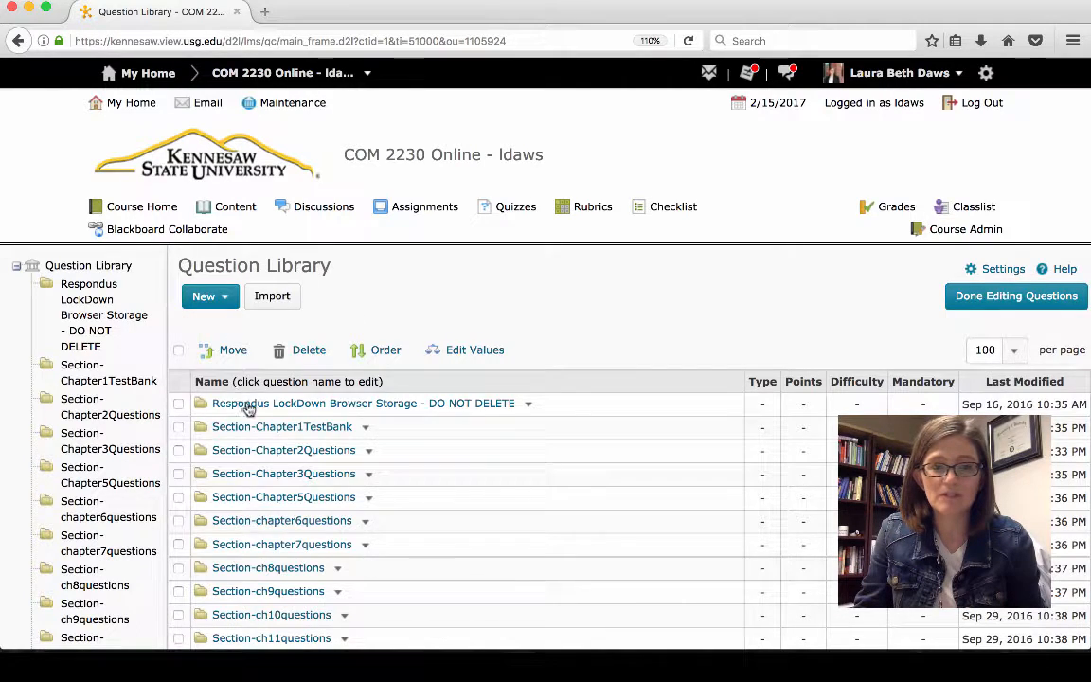
pyautogui.scroll(-2, 260, 417)
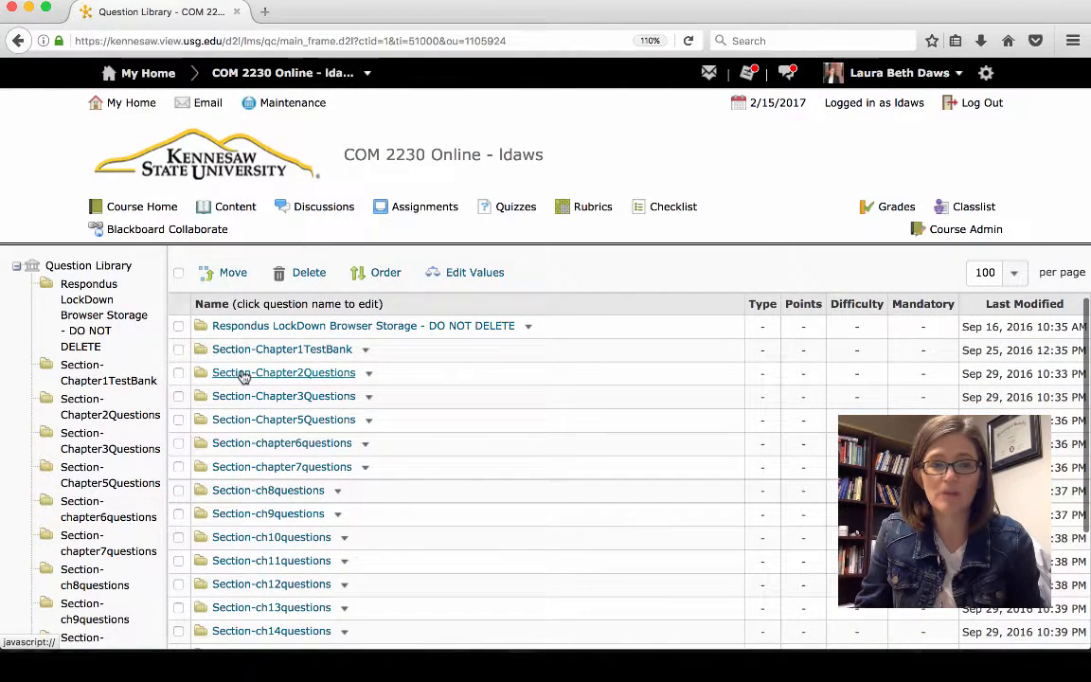
pyautogui.scroll(-3, 284, 417)
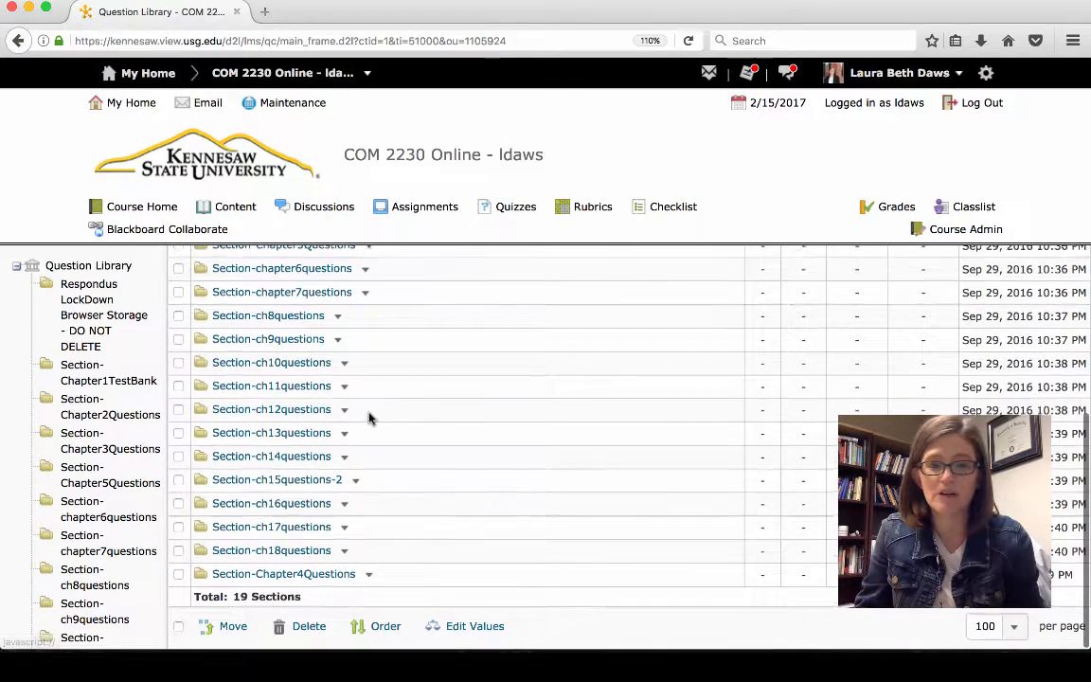
pyautogui.scroll(5, 367, 418)
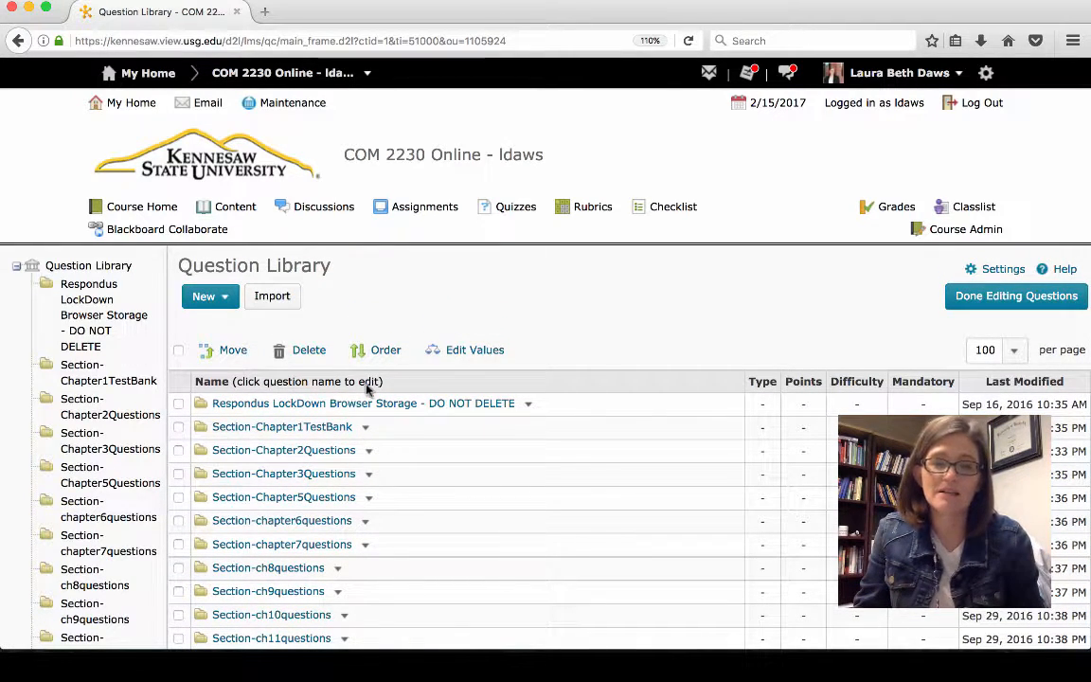
pyautogui.click(212, 300)
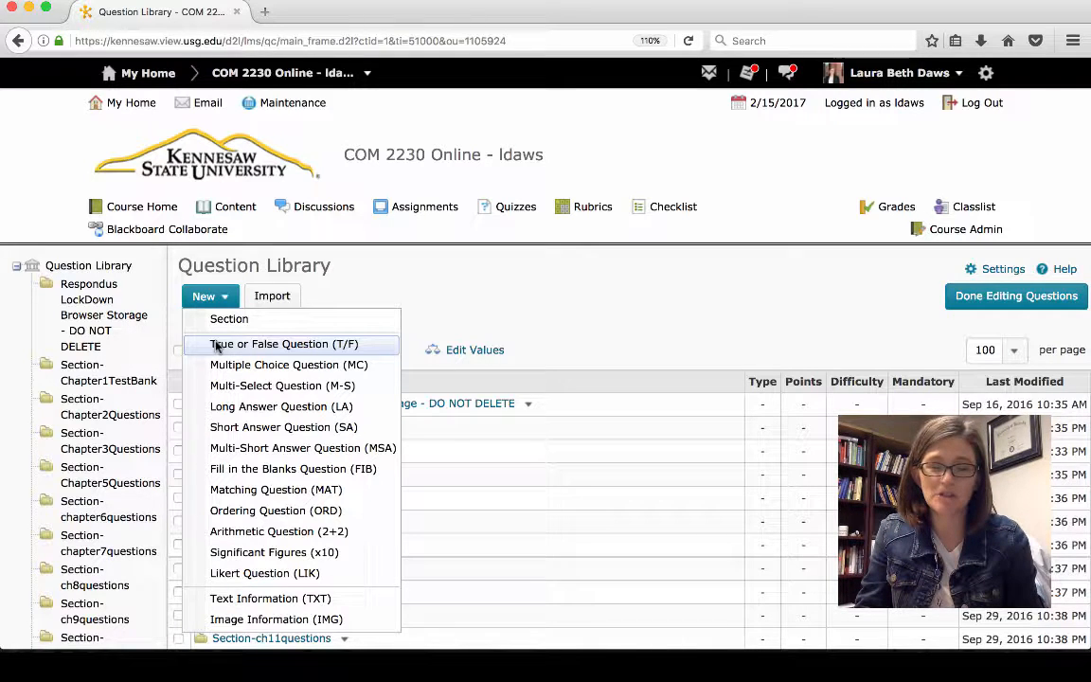
pyautogui.click(468, 301)
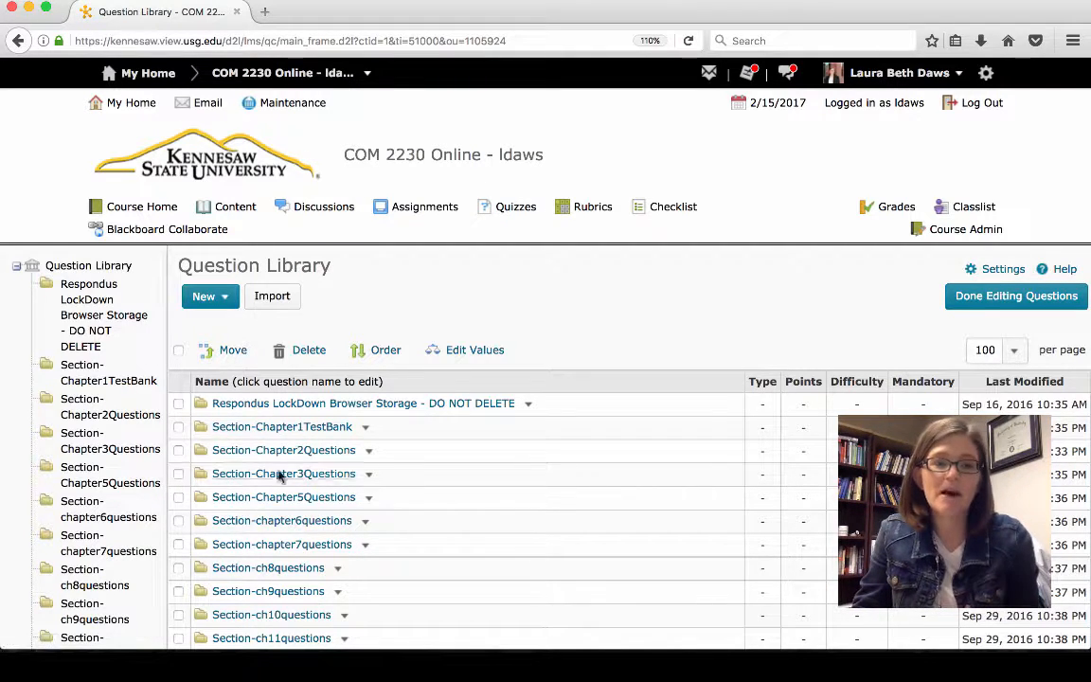
# Review the questions in the Section-Chapter1TestBank section, and return to the main Question Library.
pyautogui.click(301, 428)
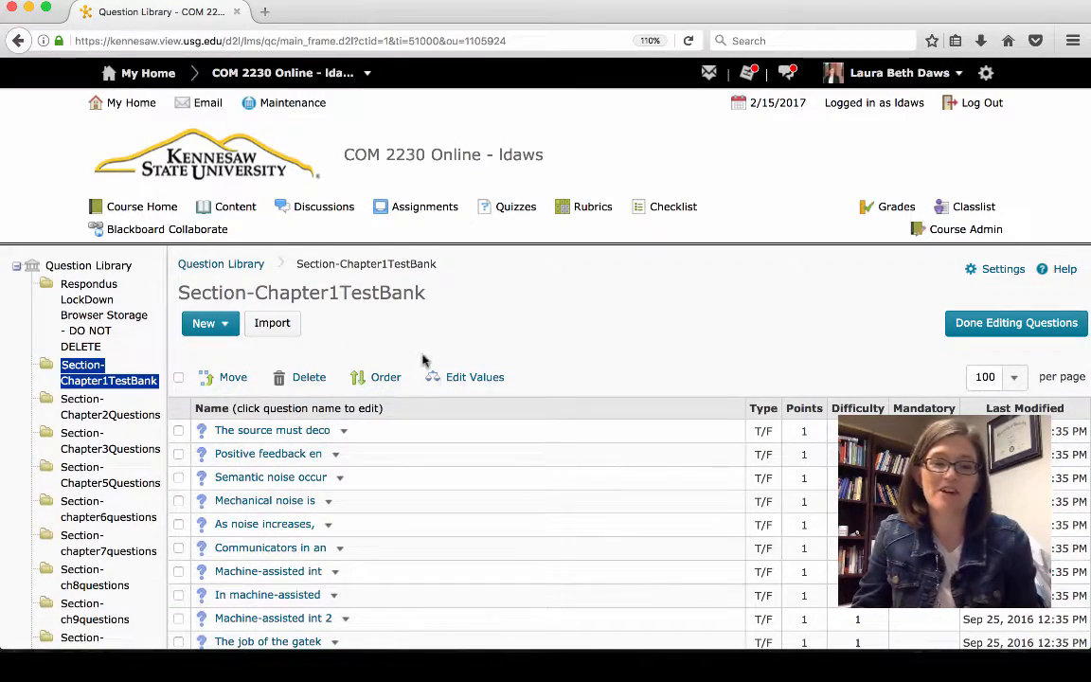
pyautogui.scroll(-3, 504, 502)
pyautogui.scroll(-10, 504, 502)
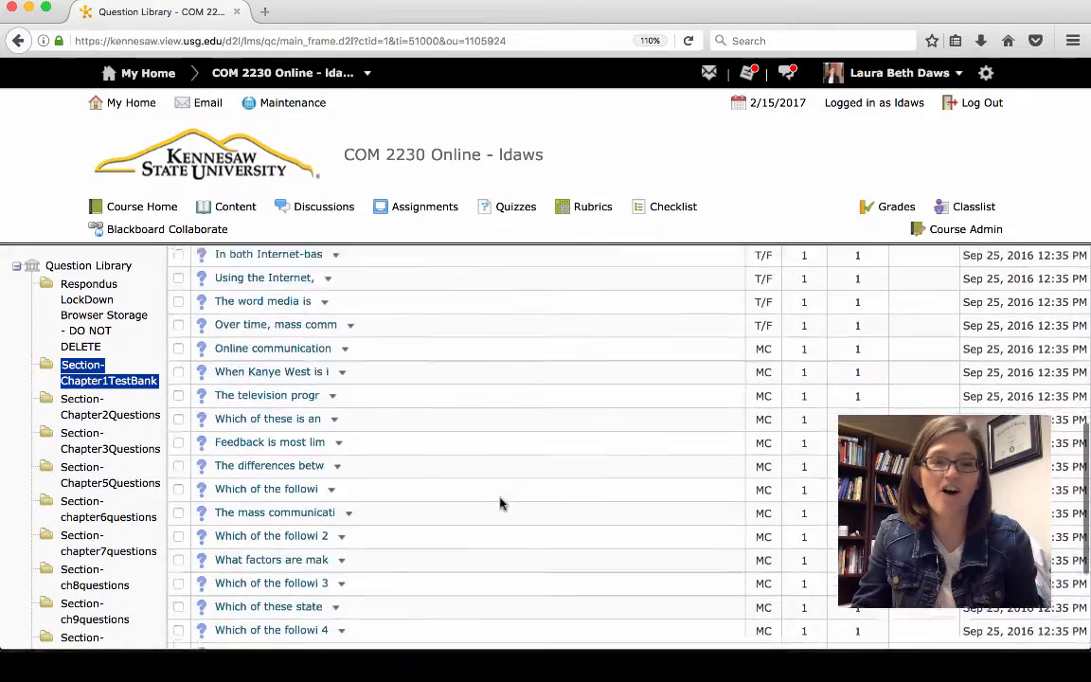
pyautogui.scroll(15, 499, 505)
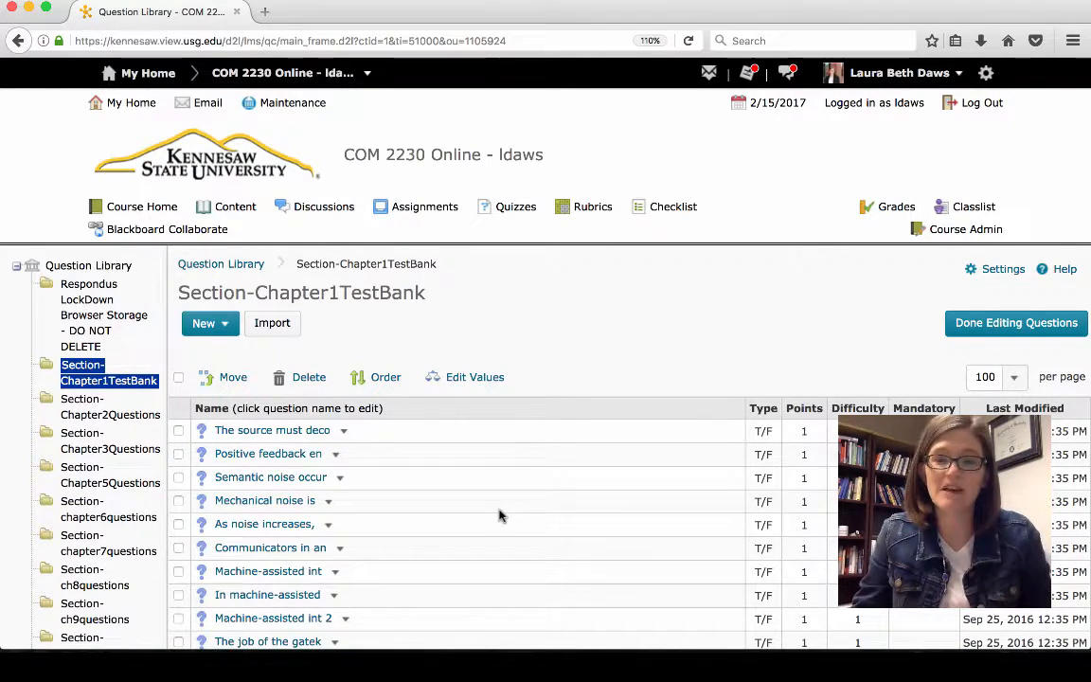
pyautogui.scroll(-10, 500, 515)
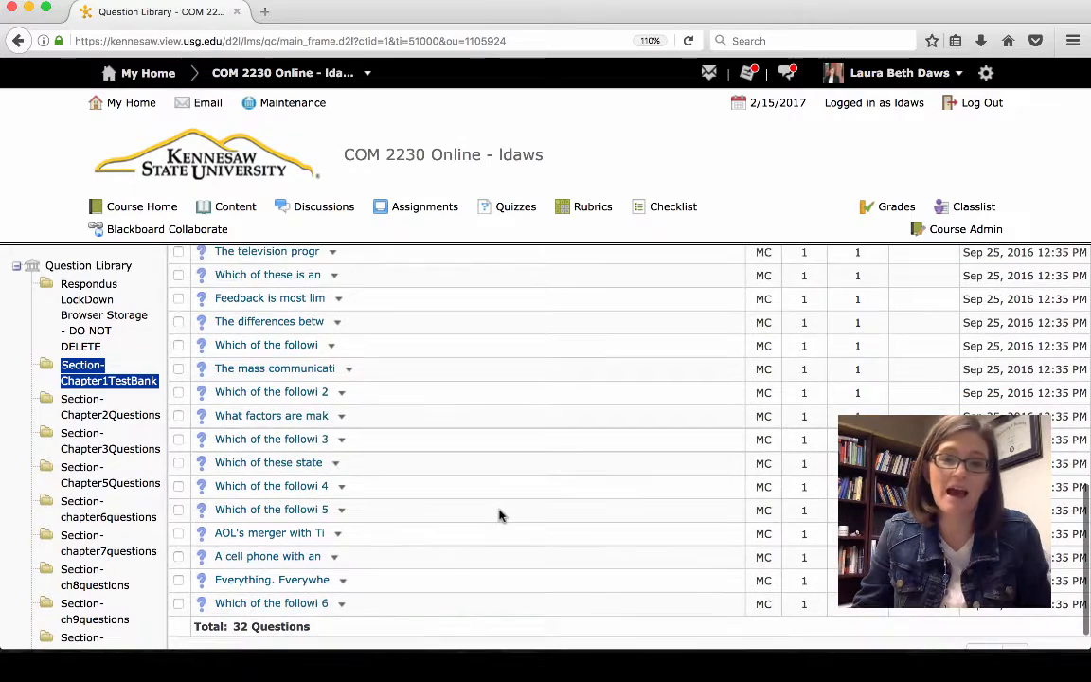
pyautogui.scroll(-1, 500, 515)
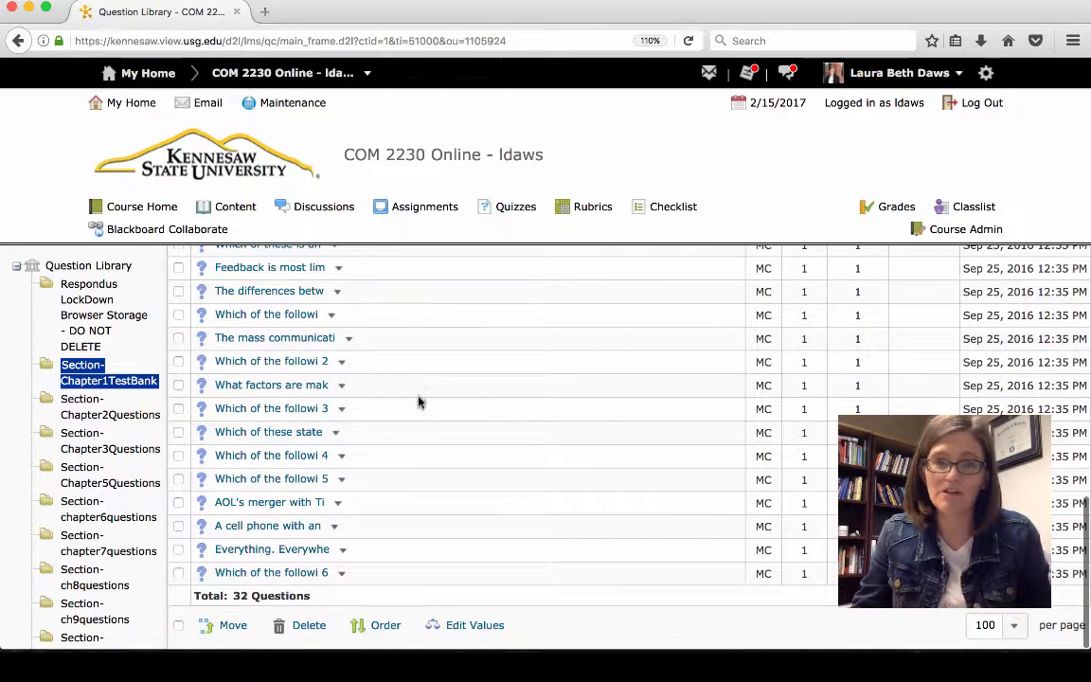
pyautogui.scroll(10, 419, 407)
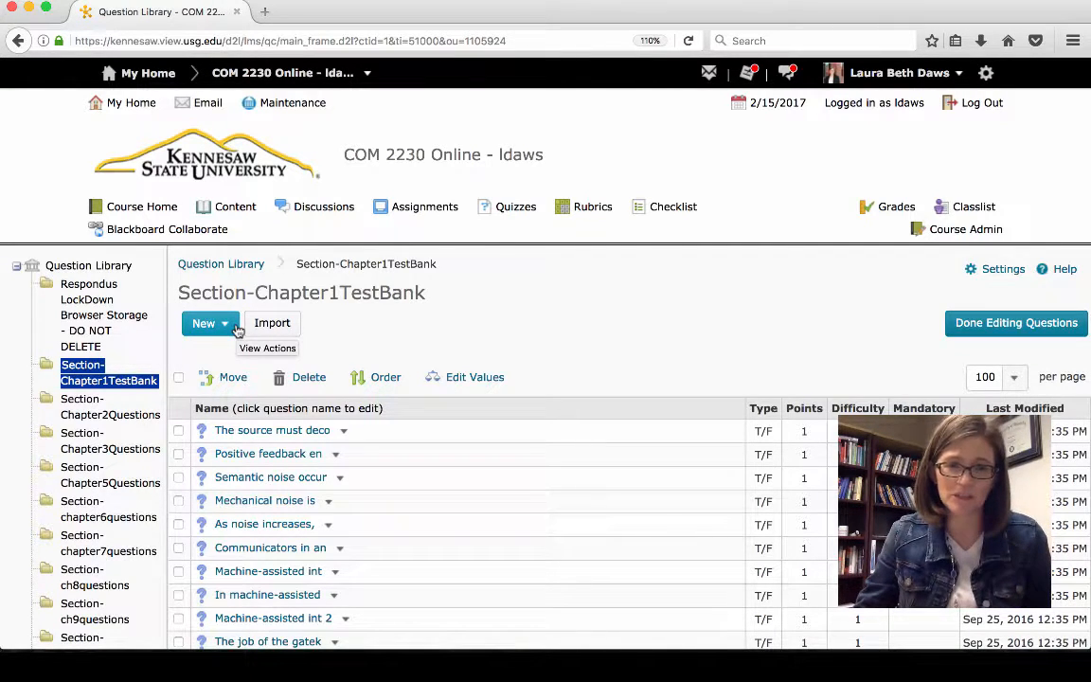
pyautogui.click(208, 272)
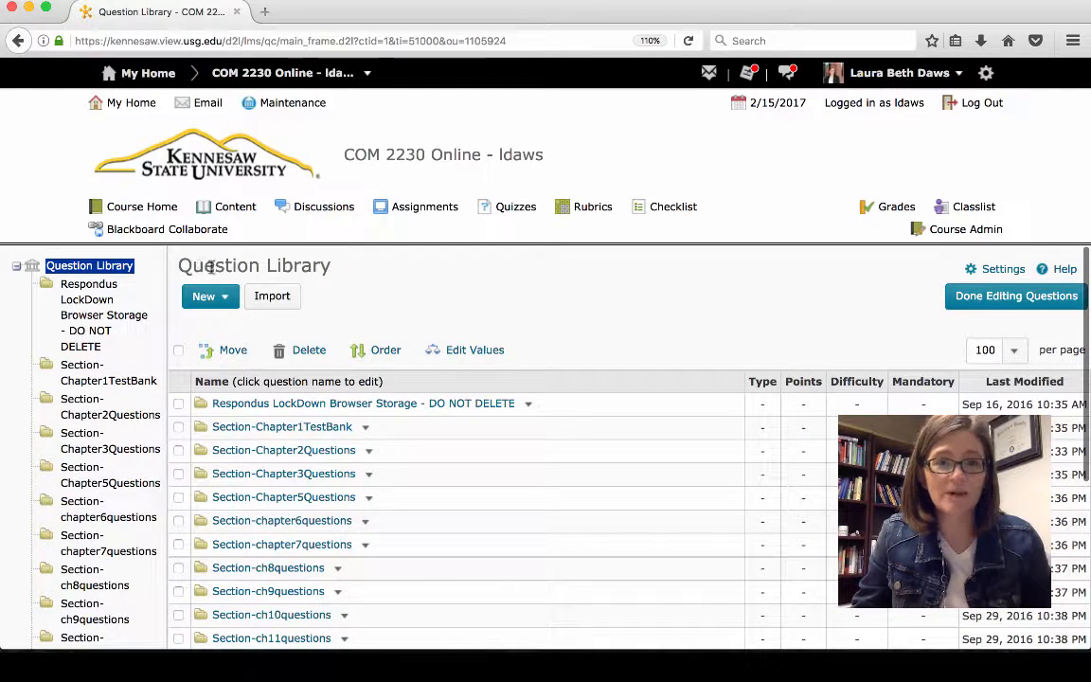
# Create a new quiz from the course's quiz management page and name it Test Quiz 1.
pyautogui.click(519, 212)
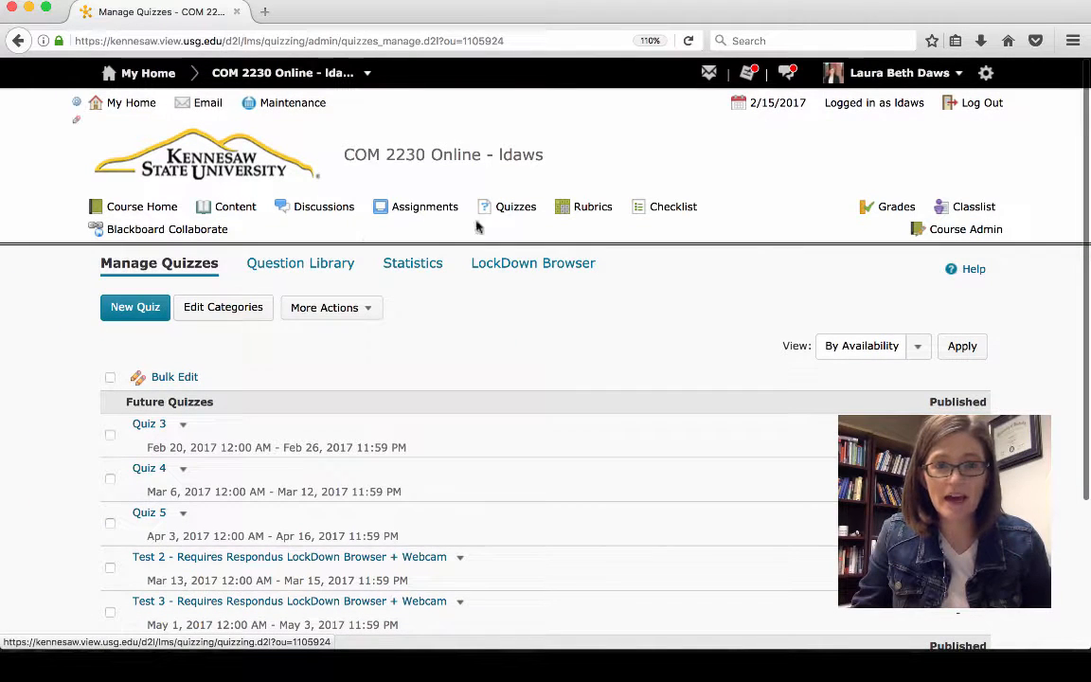
pyautogui.click(145, 312)
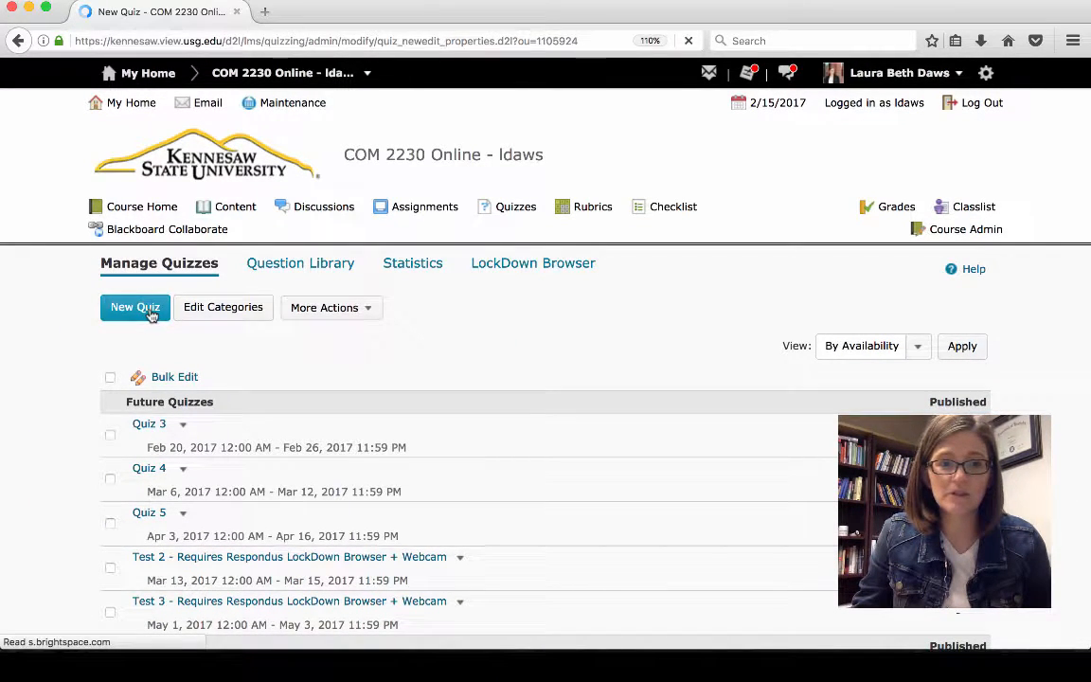
pyautogui.click(231, 402)
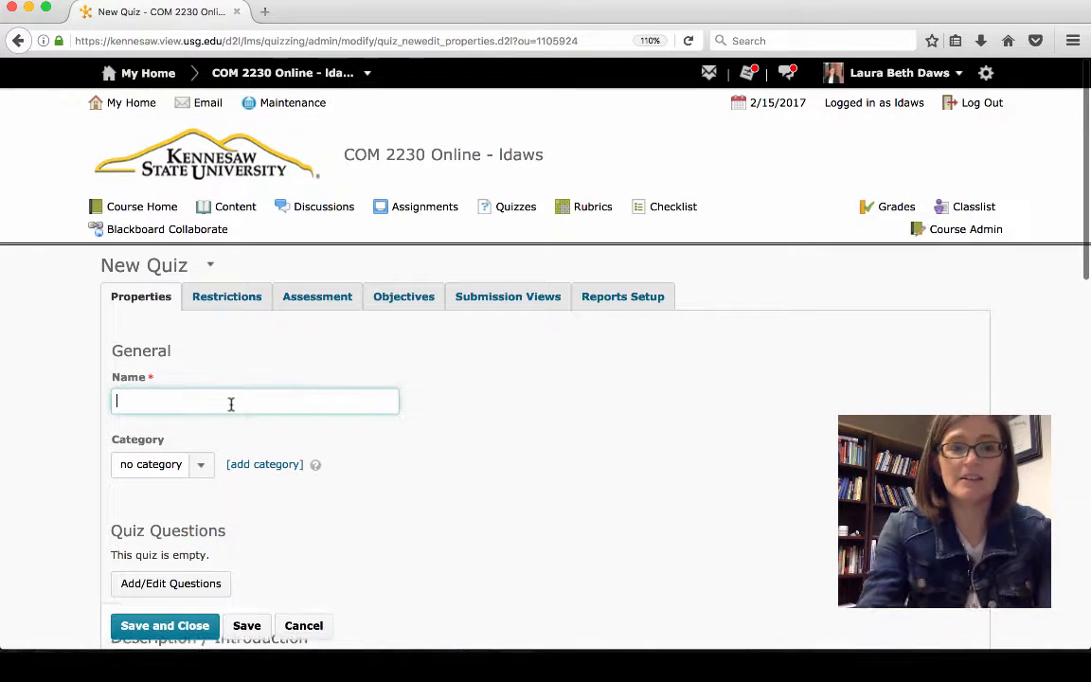
pyautogui.write('Test Quiz 1')
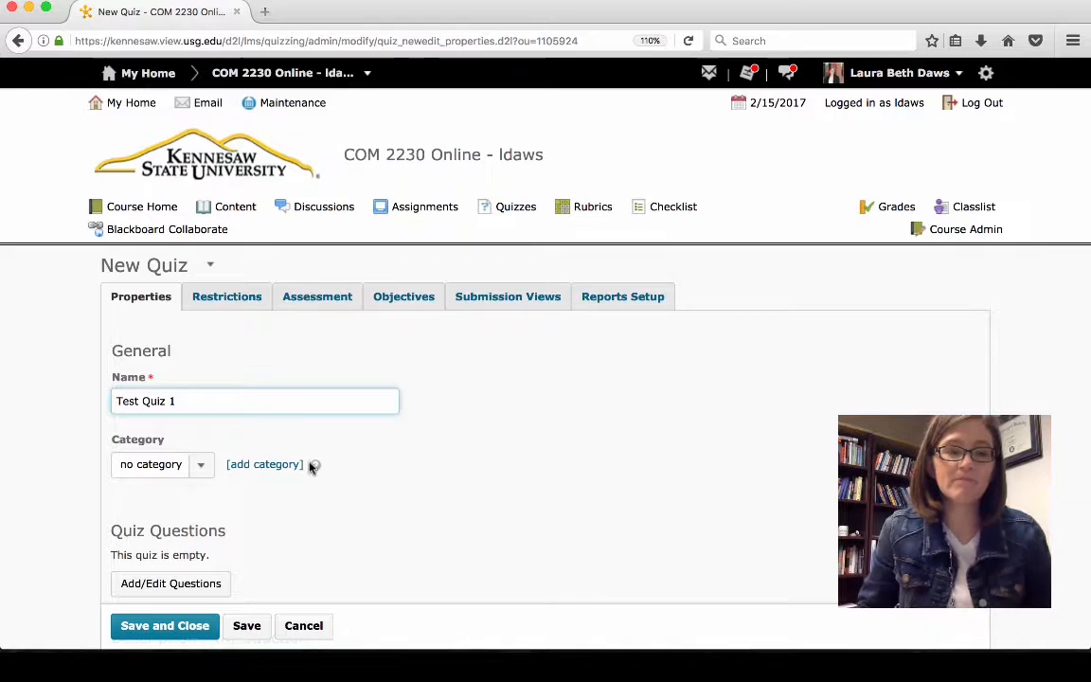
# Open the quiz's questions for editing and save a new random section named Chapter 1 Questions.
pyautogui.scroll(-3, 385, 502)
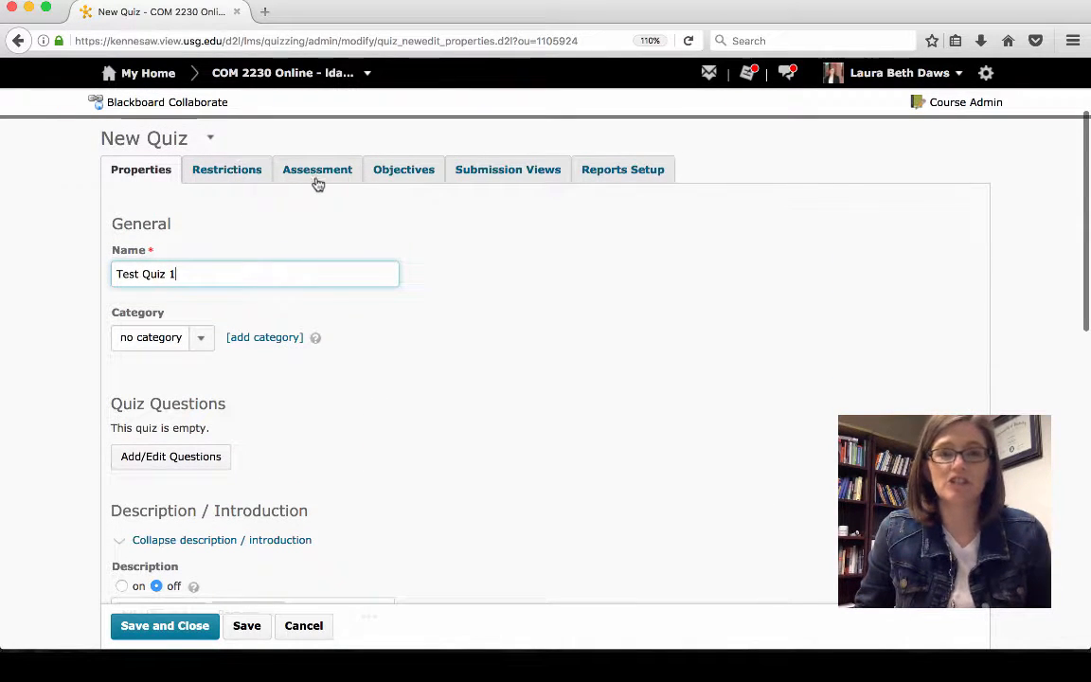
pyautogui.scroll(-3, 380, 360)
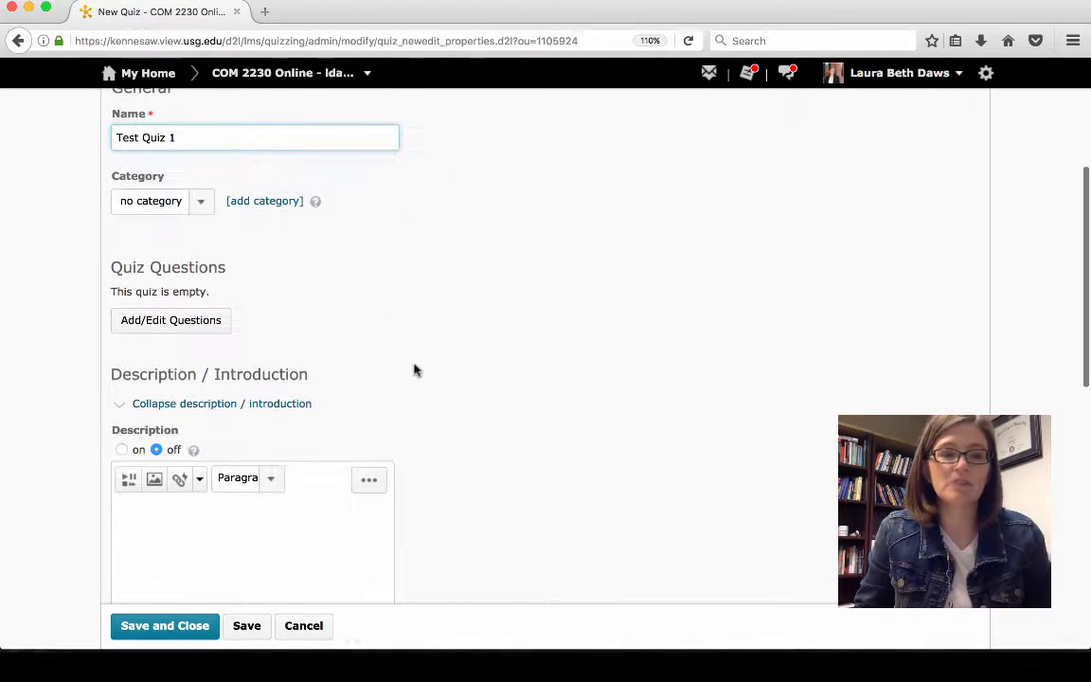
pyautogui.click(190, 324)
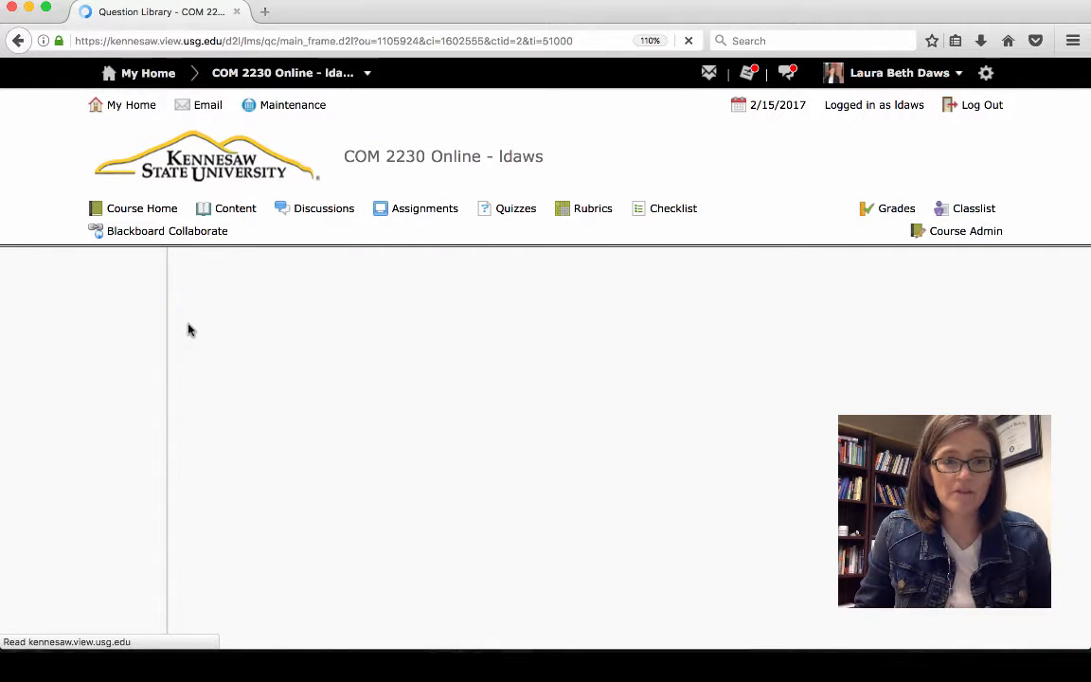
pyautogui.click(225, 299)
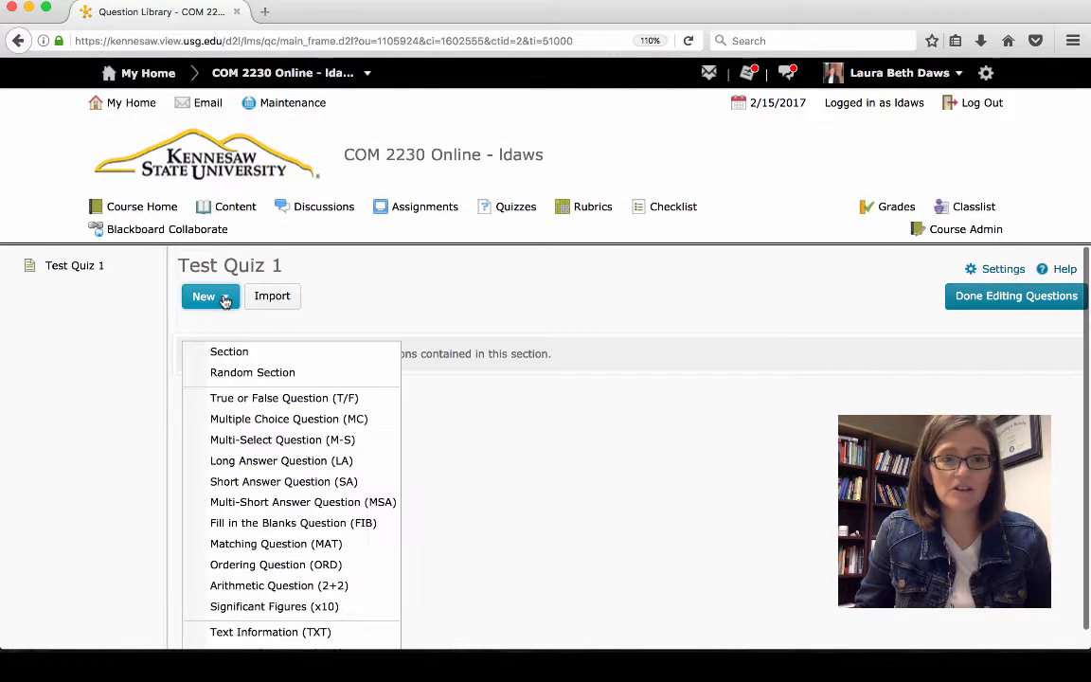
pyautogui.click(238, 375)
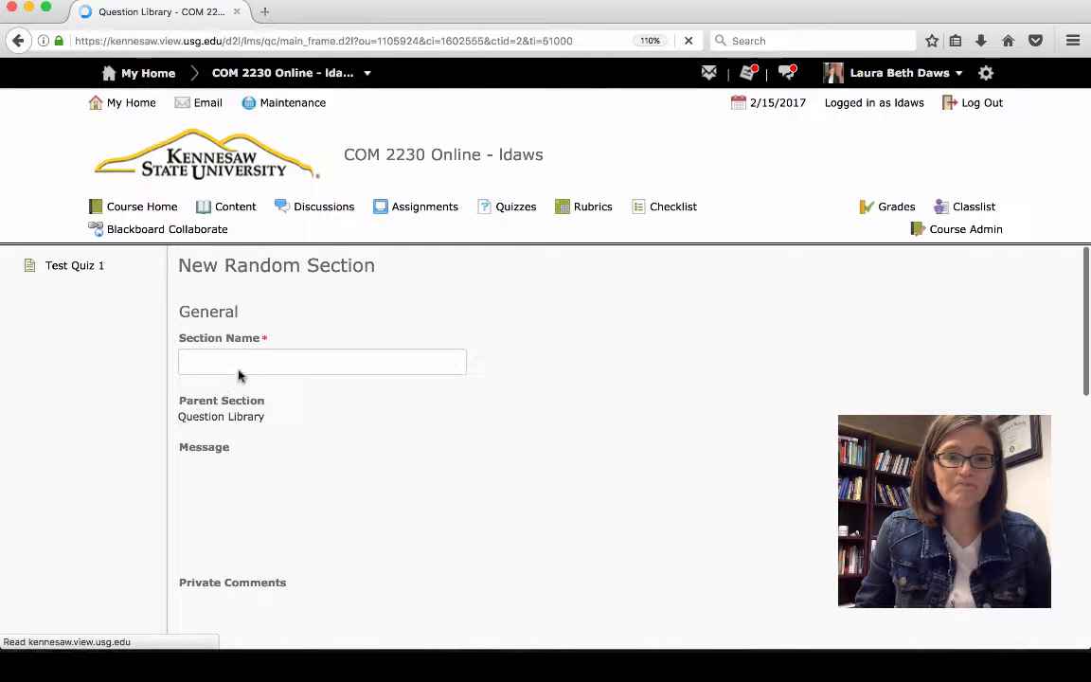
pyautogui.click(240, 359)
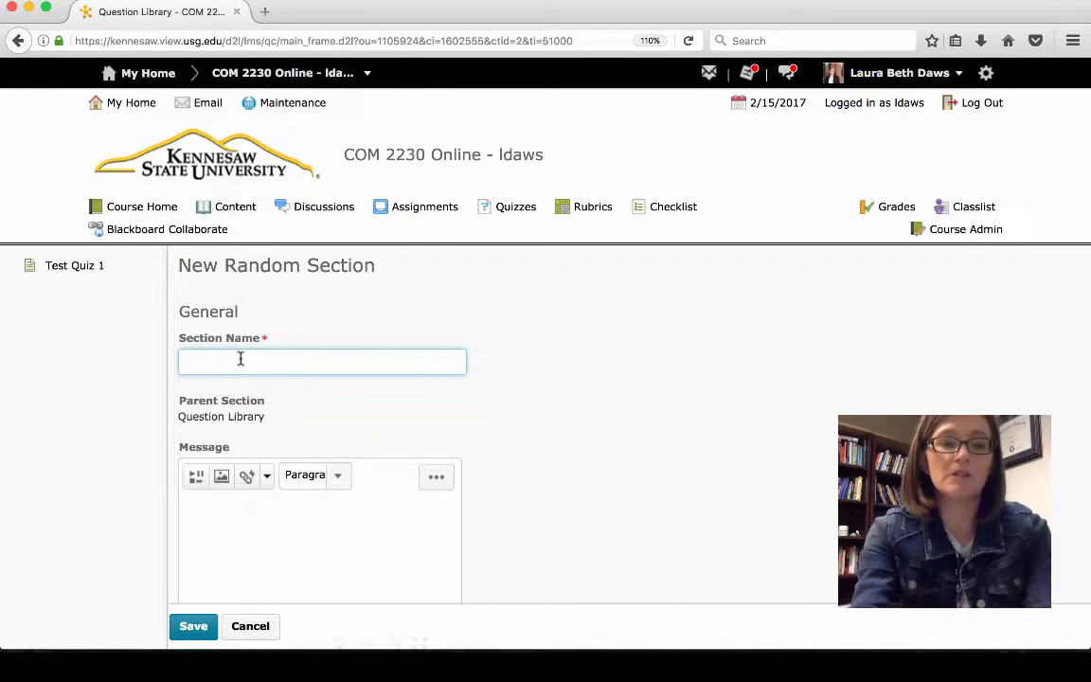
pyautogui.write('Chapter 1')
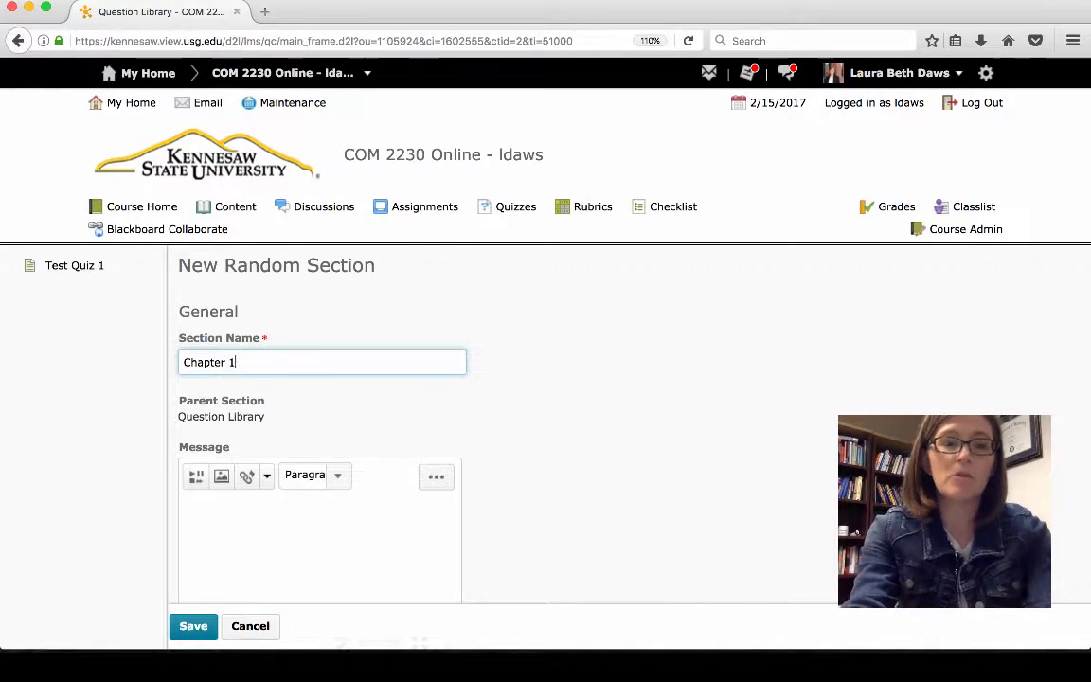
pyautogui.write(' Questions')
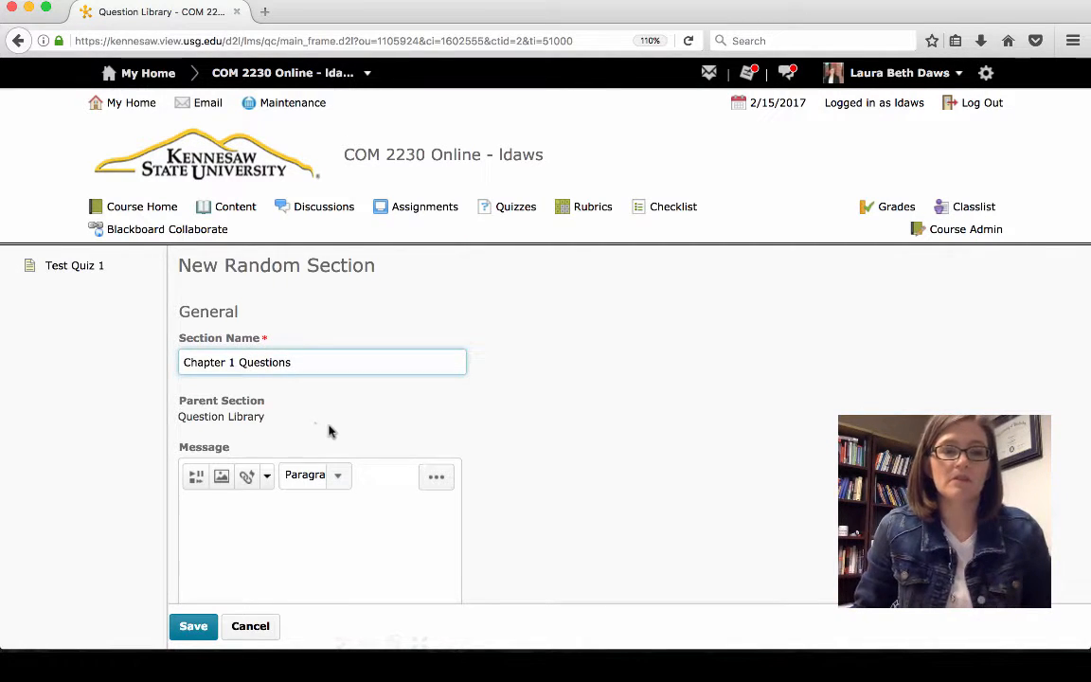
pyautogui.scroll(-3, 319, 431)
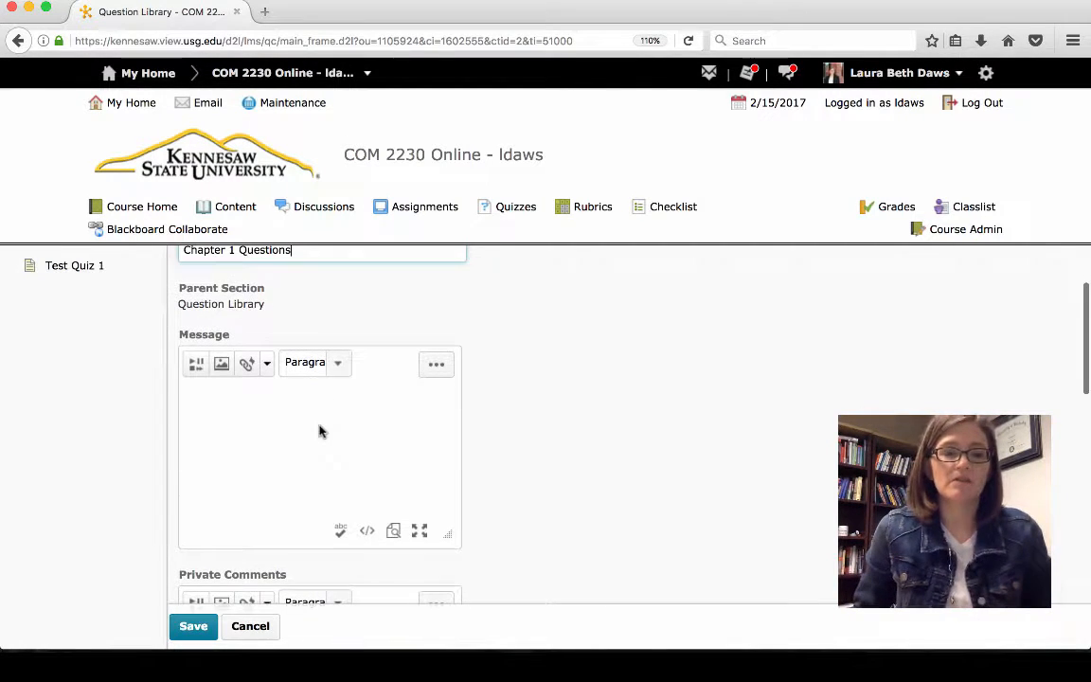
pyautogui.click(194, 627)
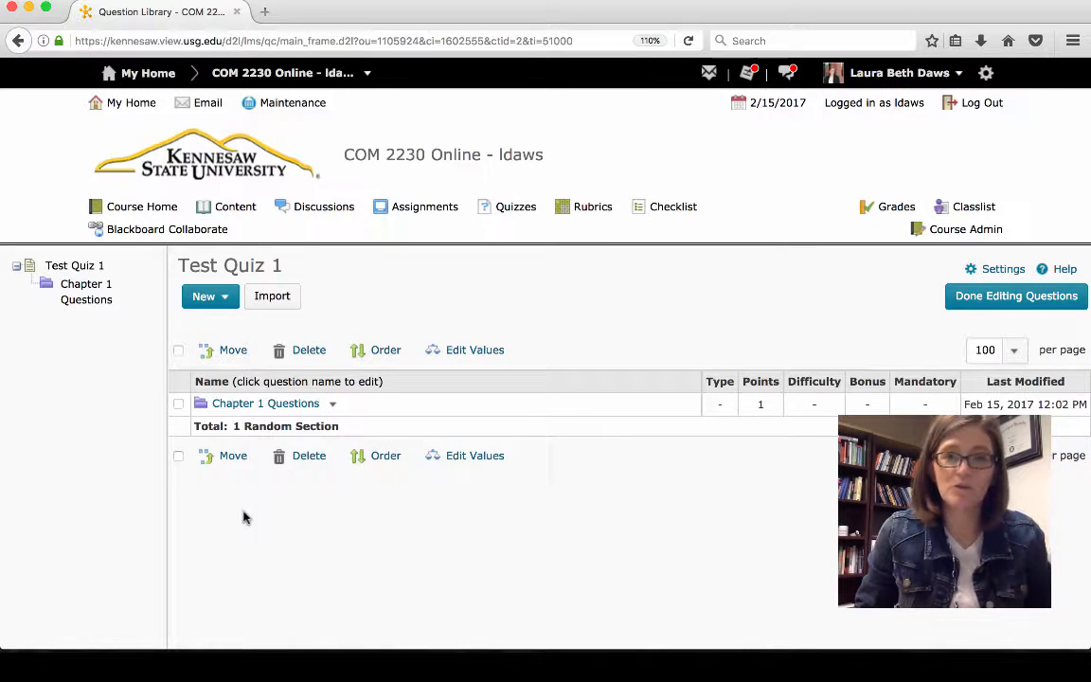
# Open the Chapter 1 Questions random section and start an import with Section-Chapter1TestBank as the source section.
pyautogui.click(333, 405)
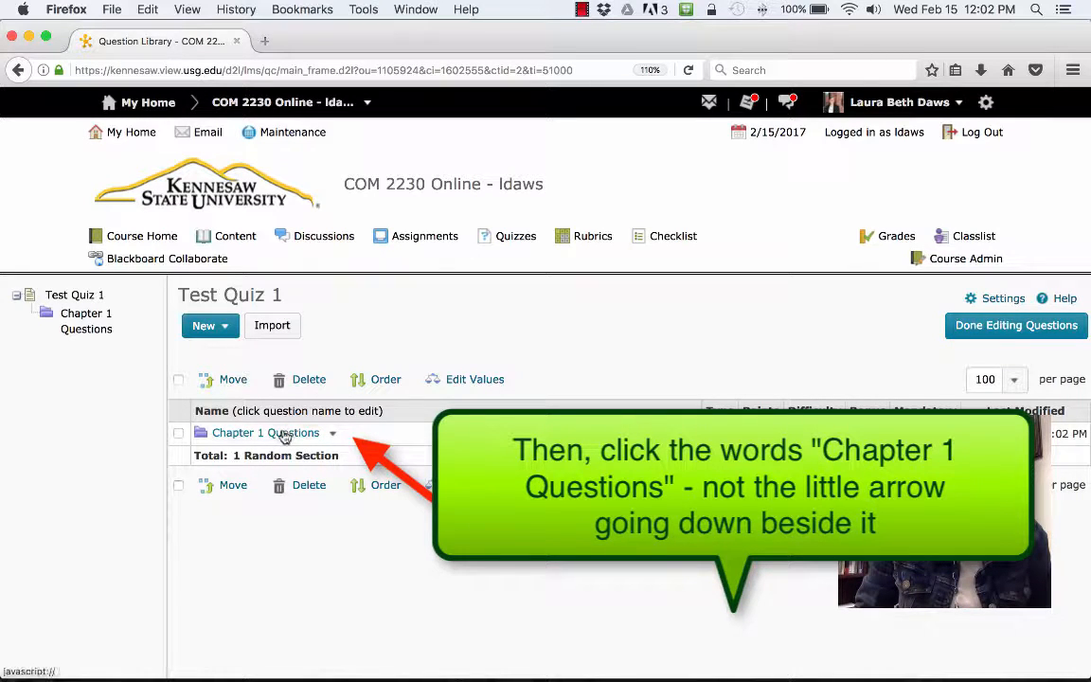
pyautogui.click(284, 434)
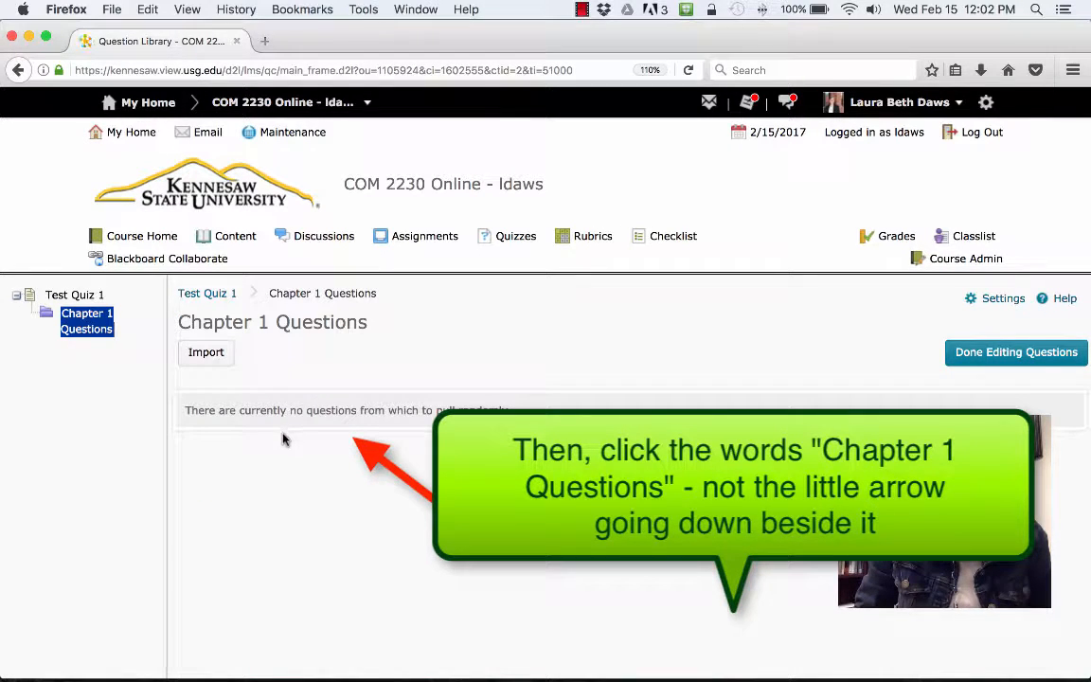
pyautogui.click(206, 354)
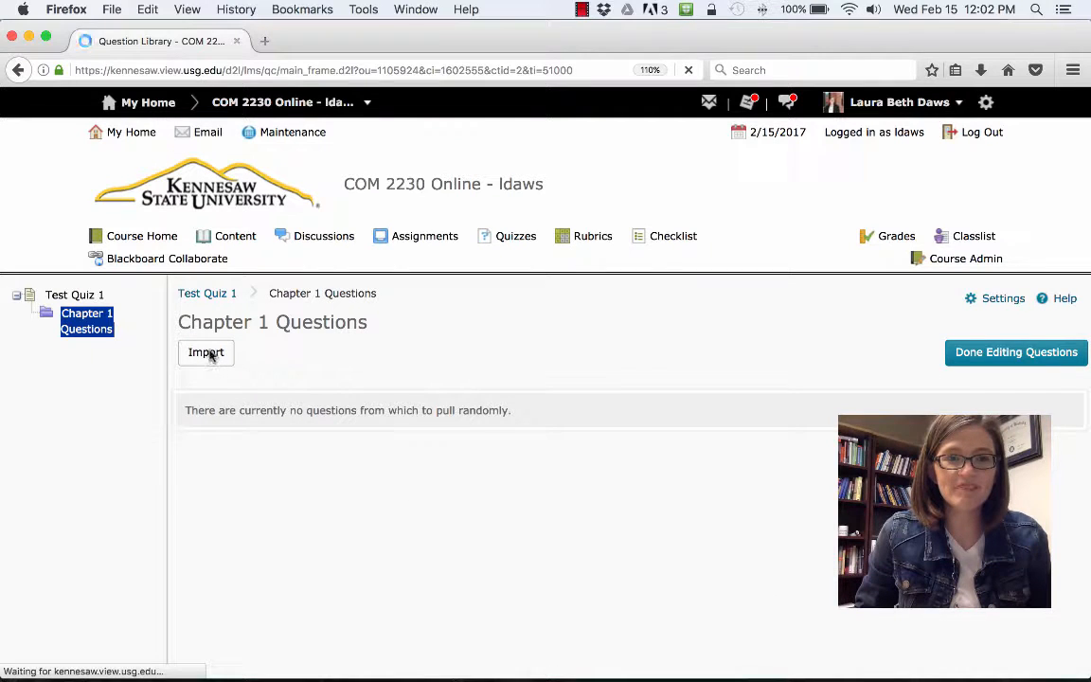
pyautogui.click(228, 399)
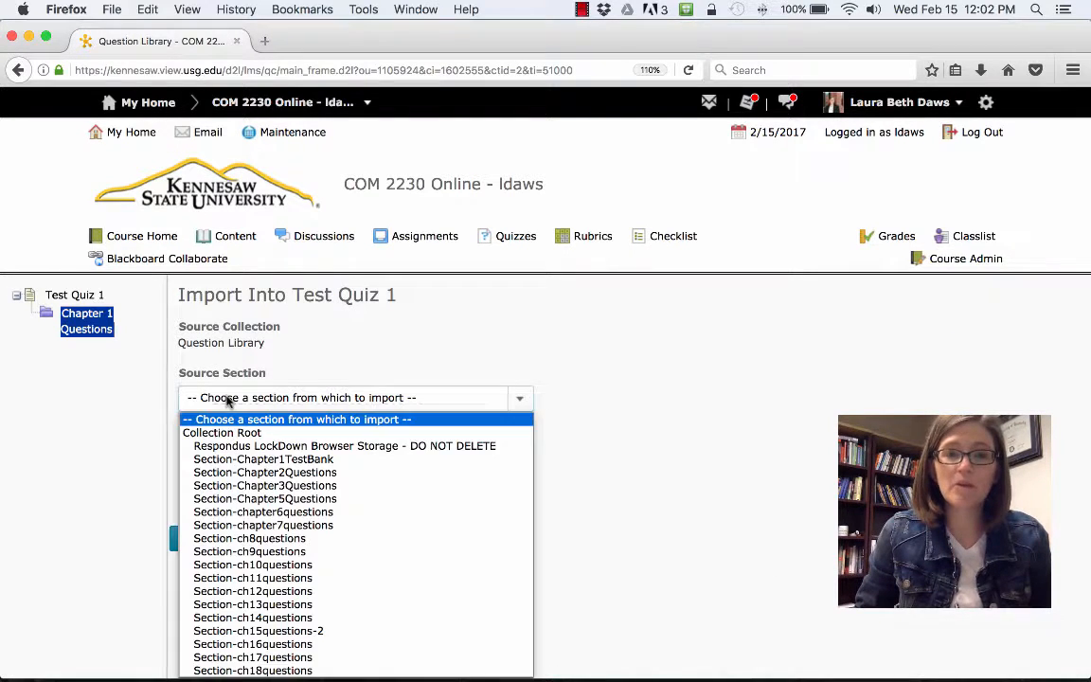
pyautogui.click(227, 460)
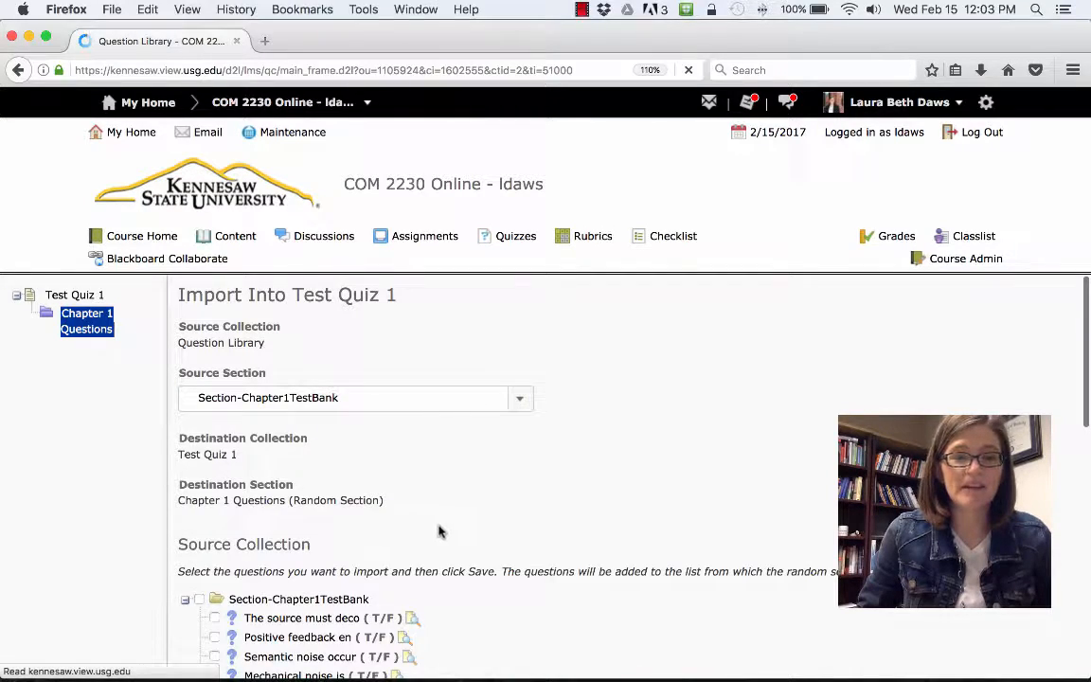
# Select every question in Section-Chapter1TestBank and save them into the Chapter 1 Questions section.
pyautogui.scroll(-5, 438, 528)
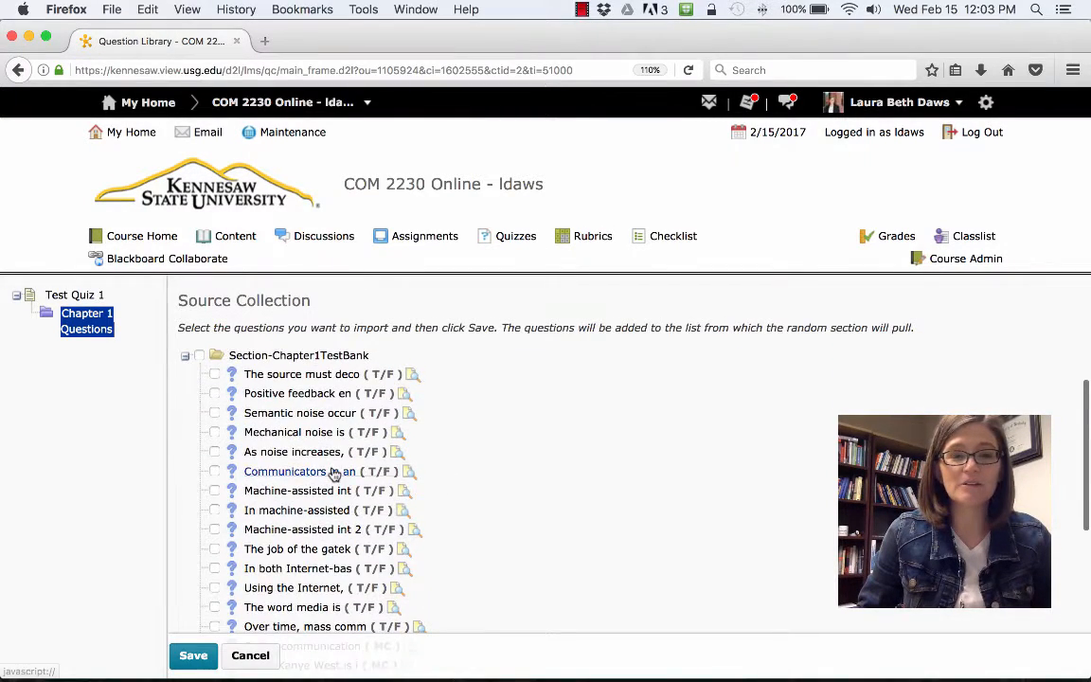
pyautogui.scroll(-6, 322, 478)
pyautogui.scroll(-1, 334, 474)
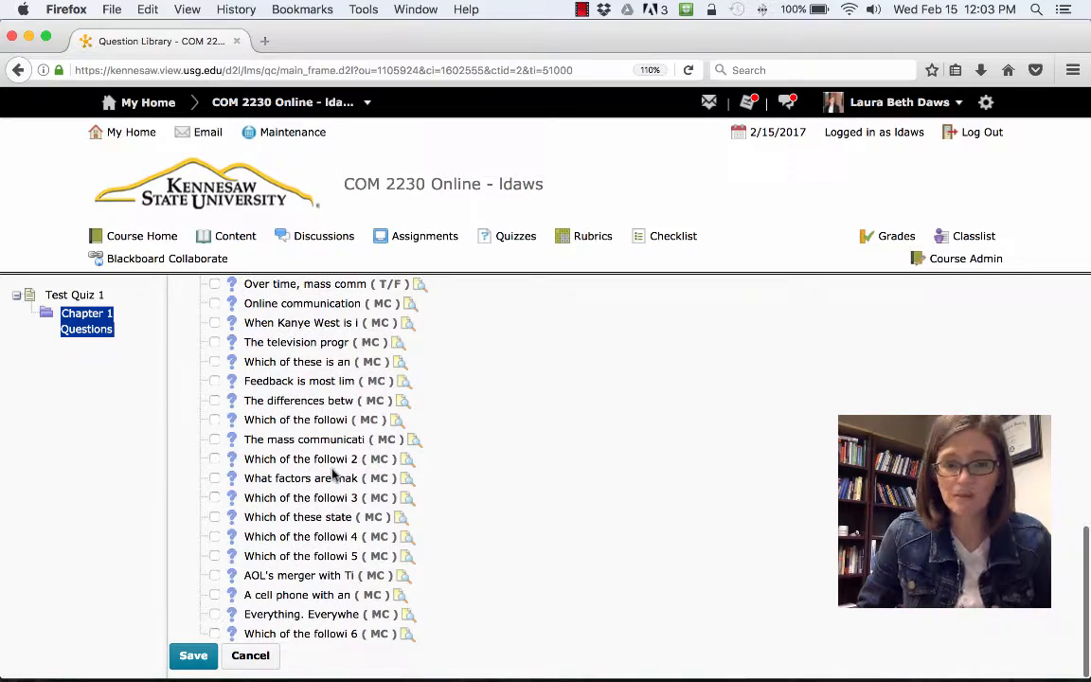
pyautogui.scroll(8, 326, 477)
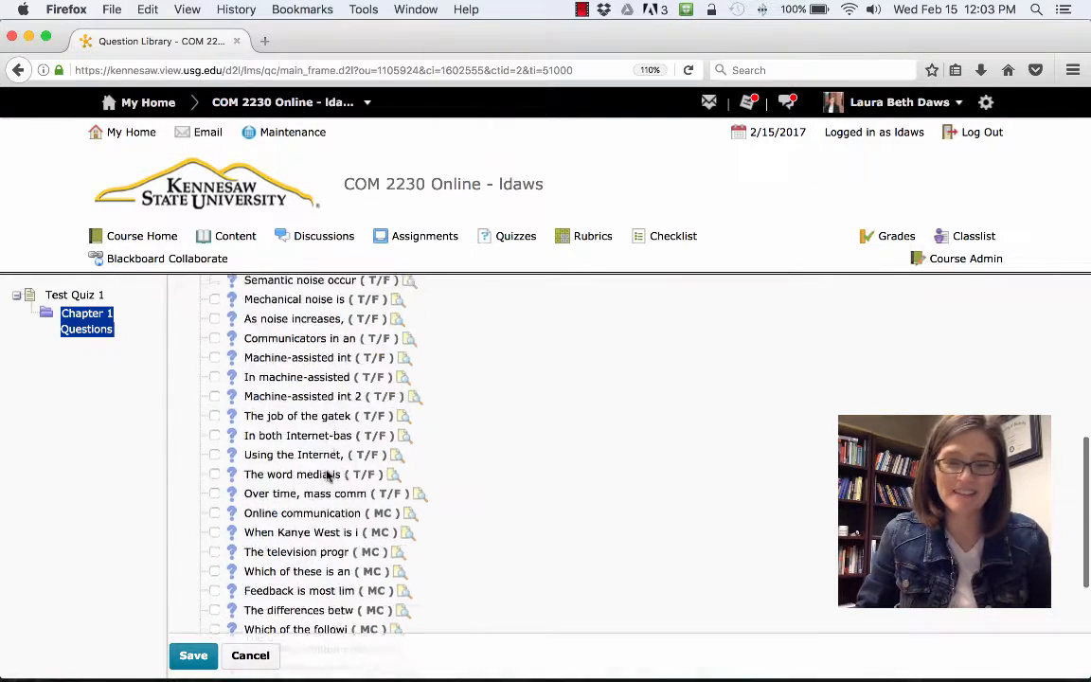
pyautogui.scroll(-4, 326, 477)
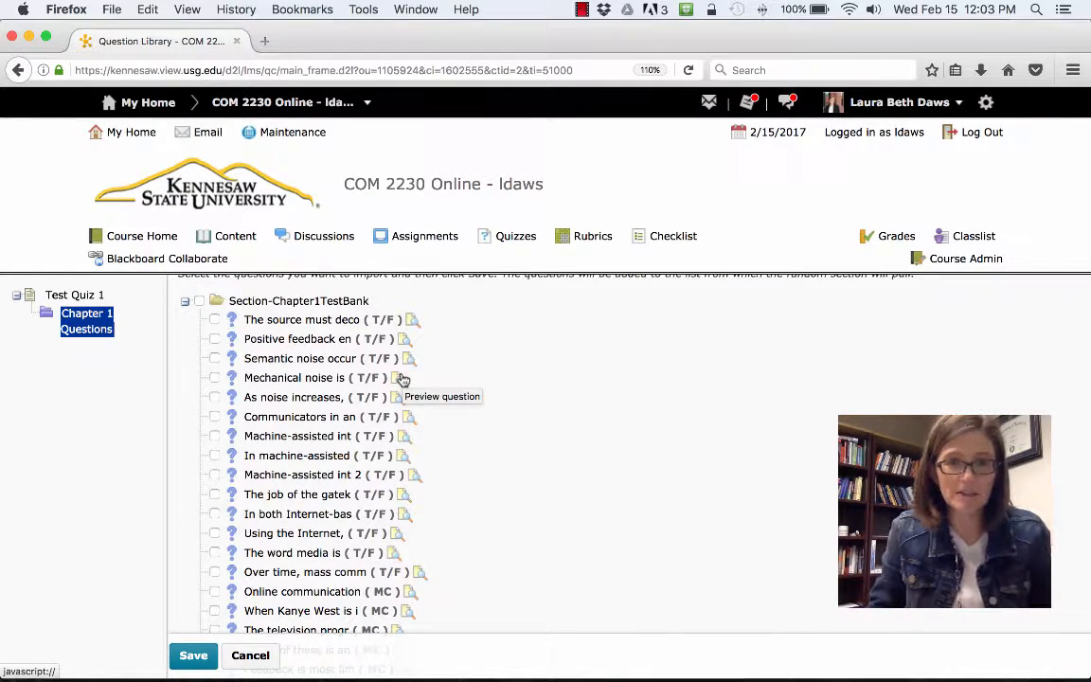
pyautogui.click(199, 301)
pyautogui.click(192, 655)
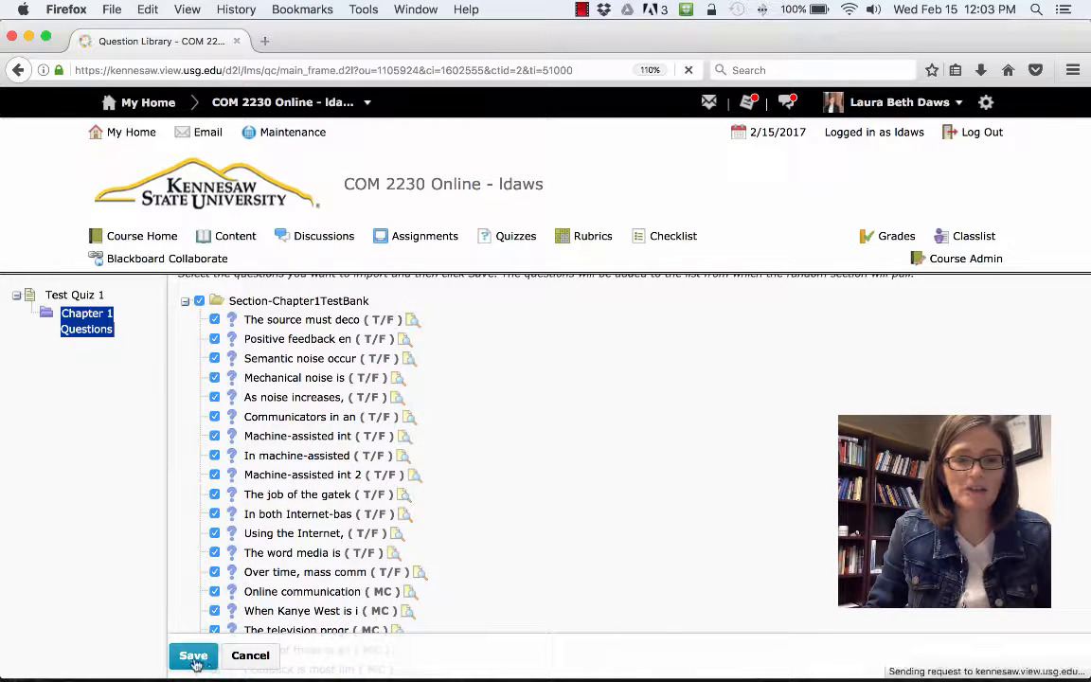
# Set Chapter 1 Questions to 3 questions per attempt, save the section, and finish editing the questions.
pyautogui.click(200, 431)
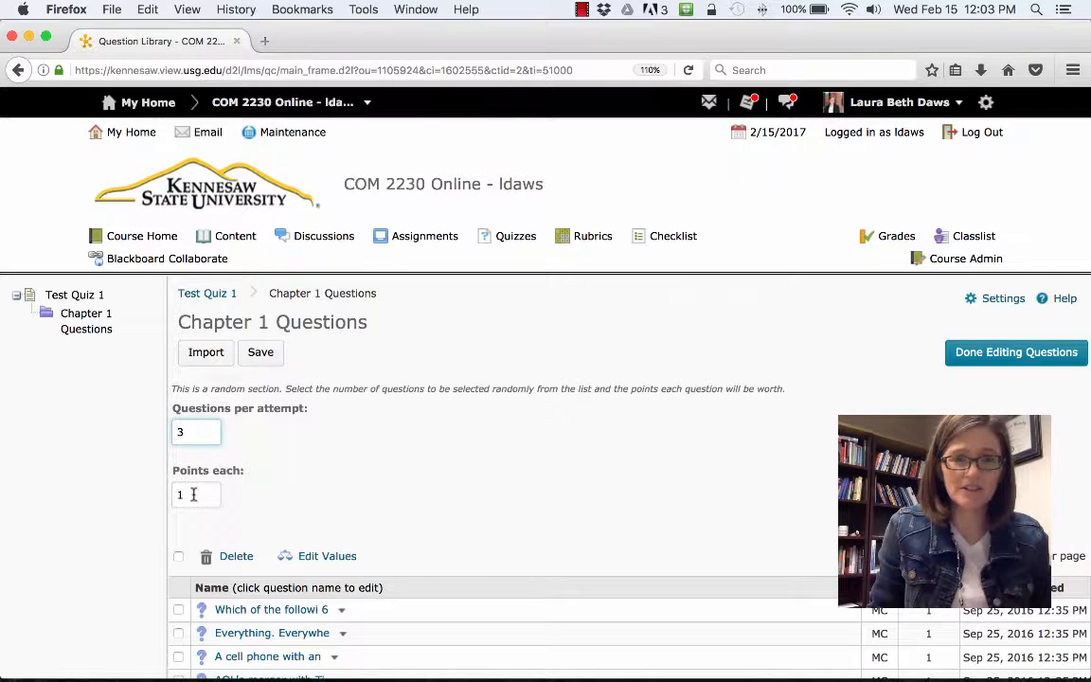
pyautogui.click(262, 354)
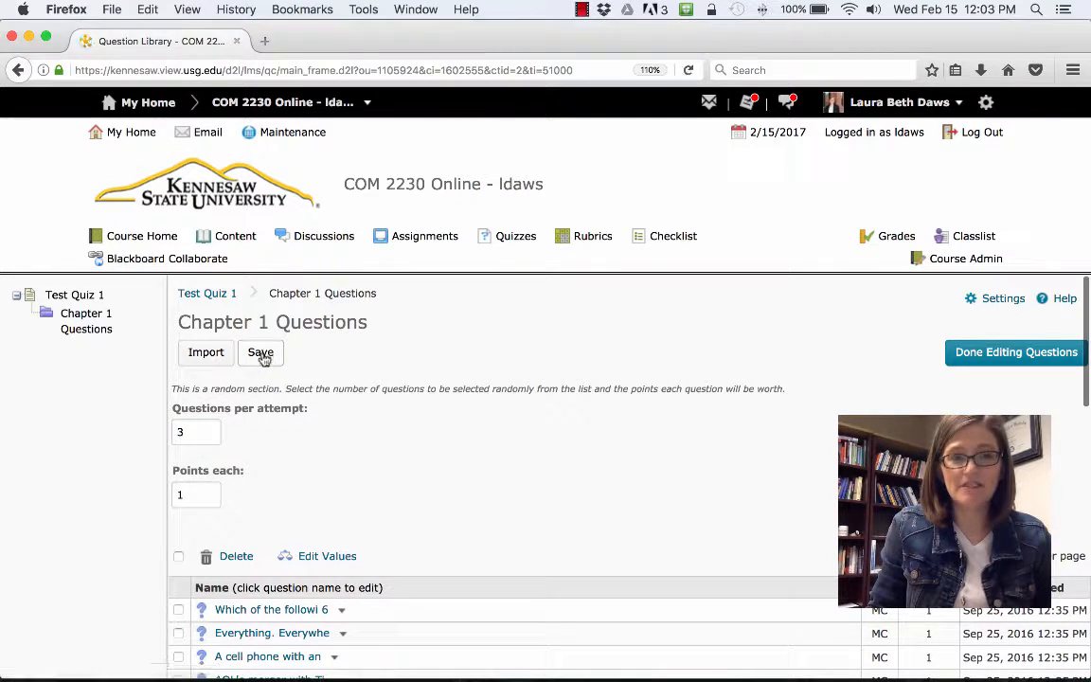
pyautogui.click(1055, 357)
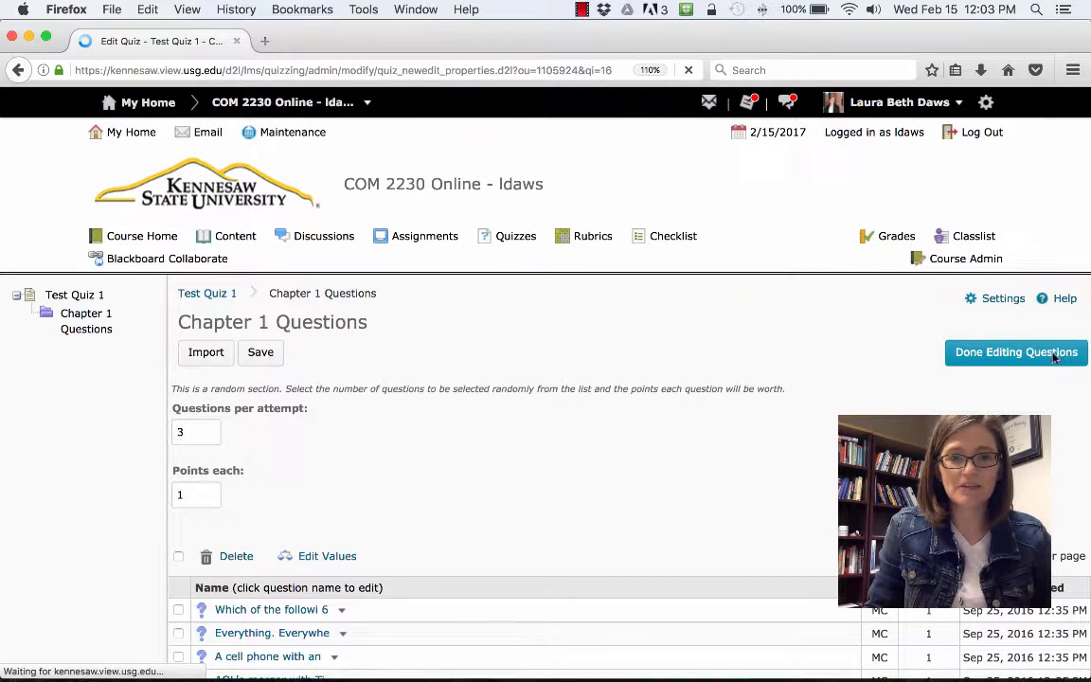
# Reopen the quiz's questions for editing and save a new random section named Chapter 2 Questions.
pyautogui.scroll(-5, 474, 445)
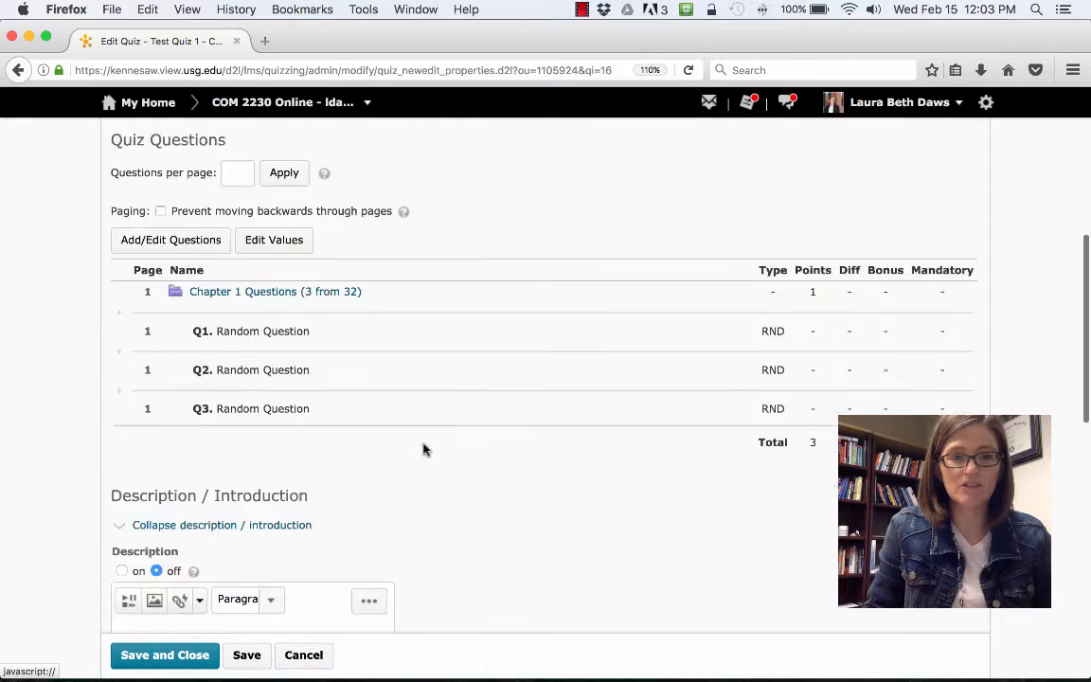
pyautogui.scroll(-3, 423, 448)
pyautogui.scroll(5, 423, 449)
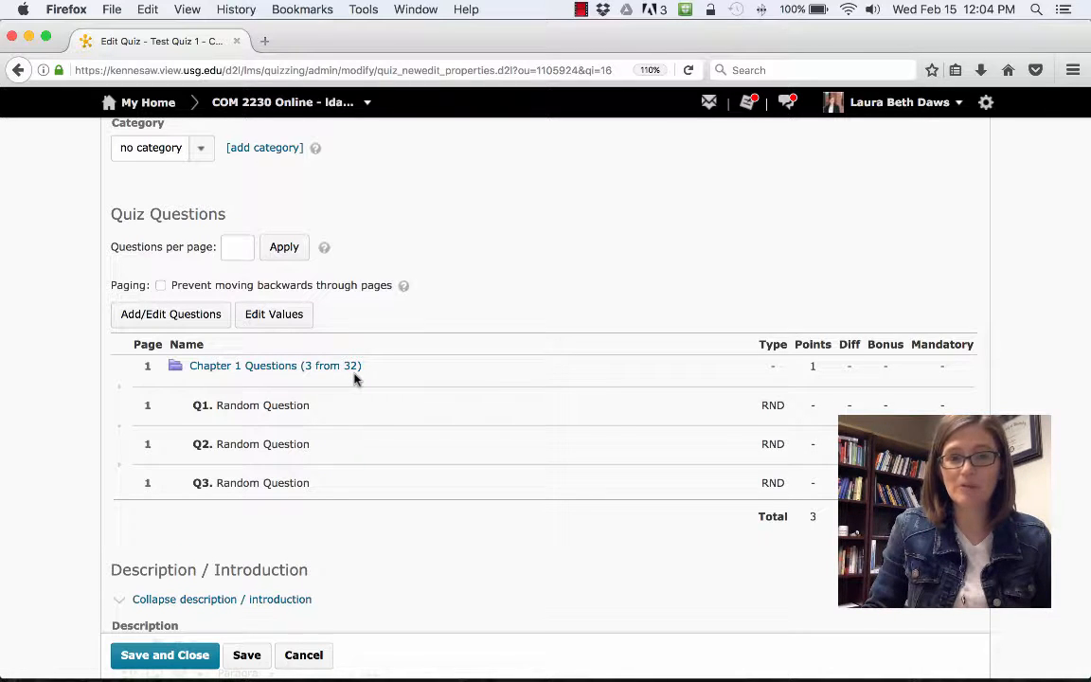
pyautogui.scroll(3, 351, 415)
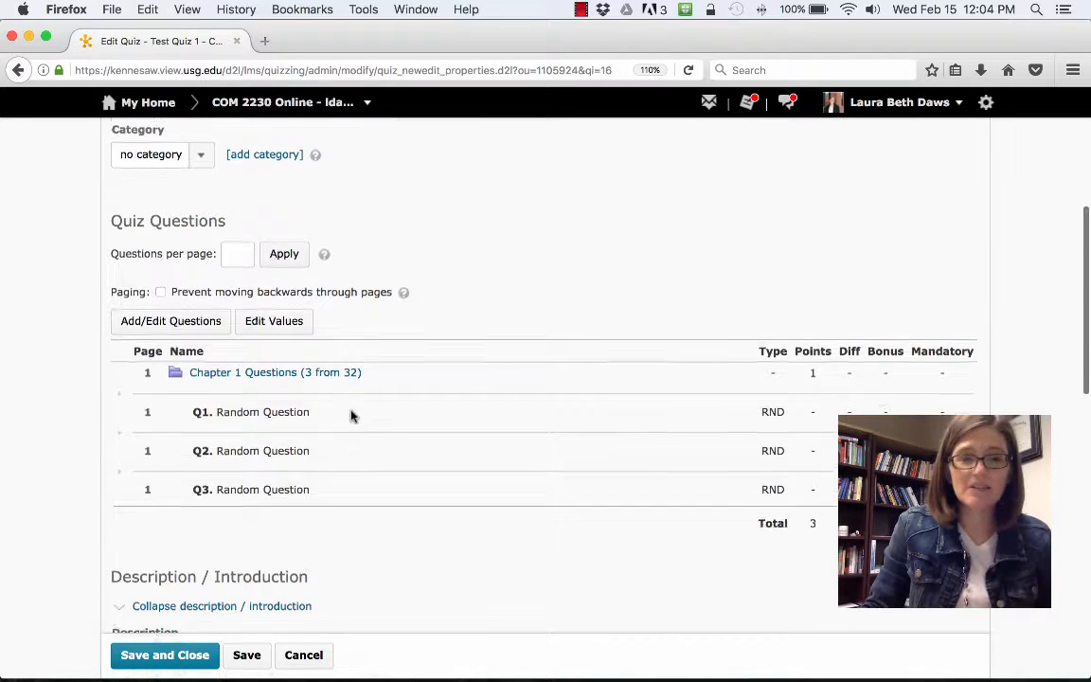
pyautogui.scroll(-2, 348, 413)
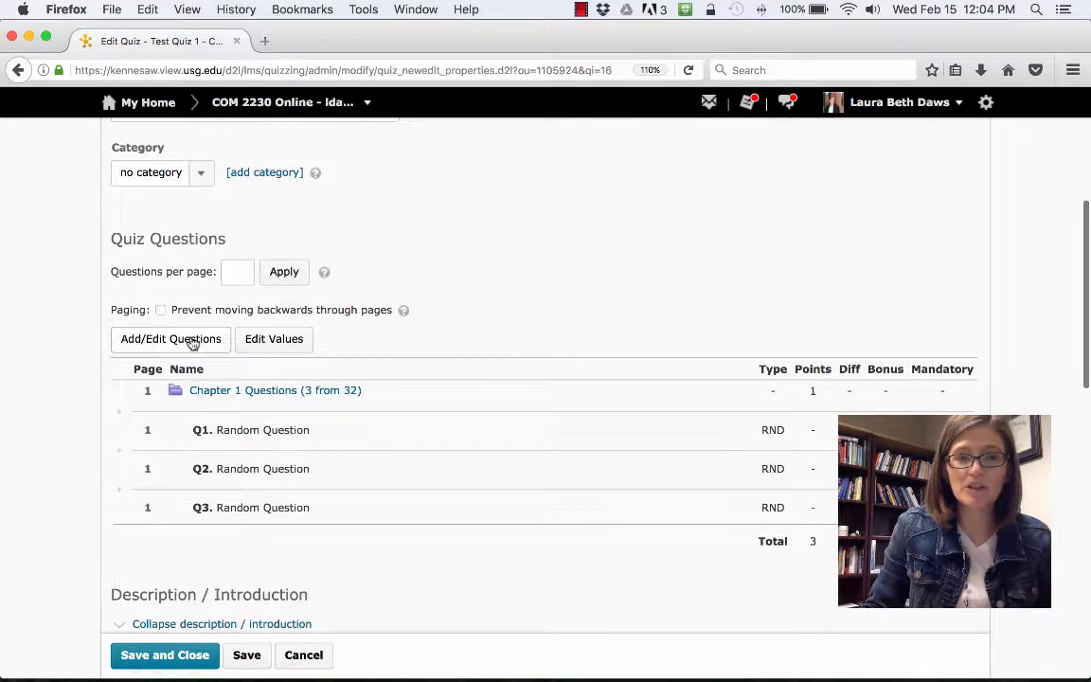
pyautogui.click(192, 343)
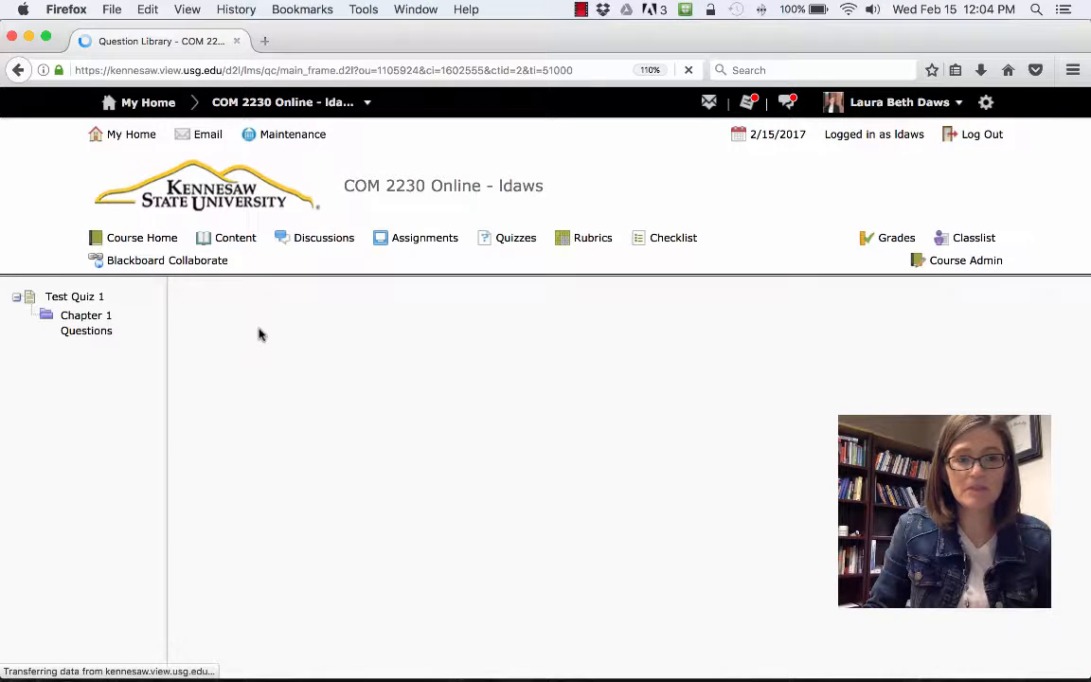
pyautogui.click(213, 326)
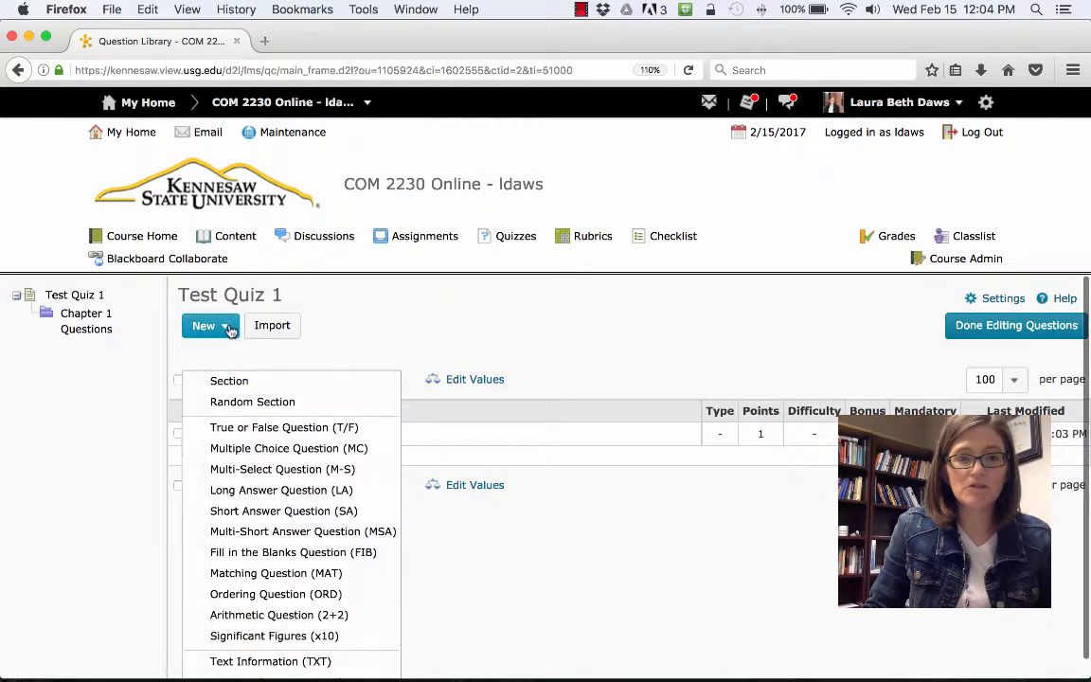
pyautogui.click(224, 402)
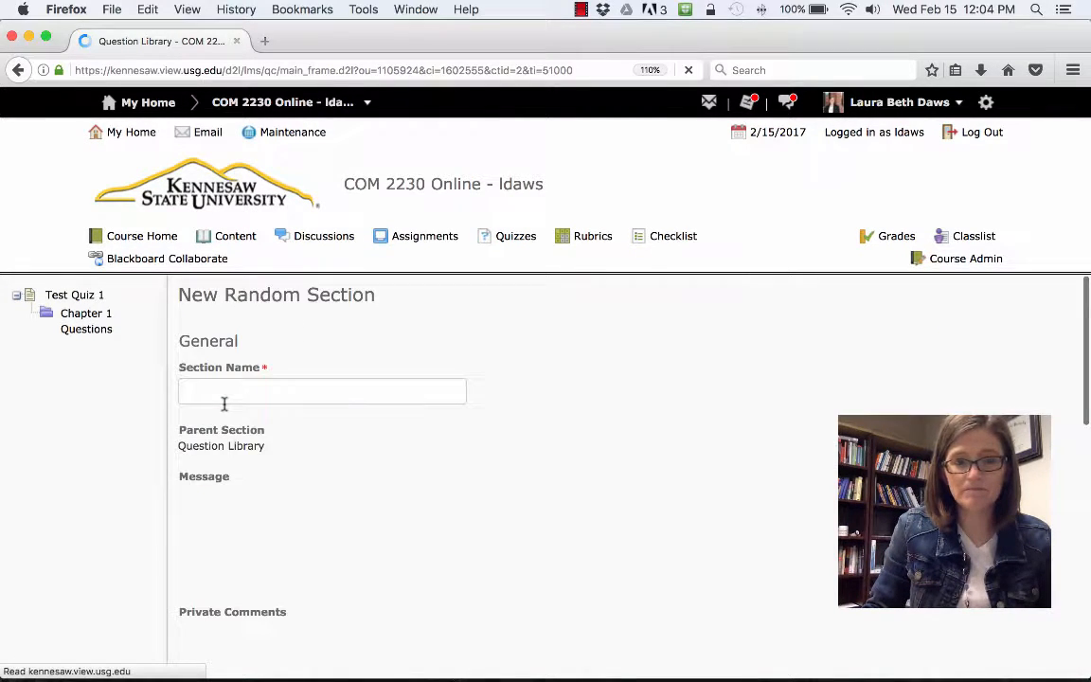
pyautogui.click(228, 394)
pyautogui.write('Chapter 2 ')
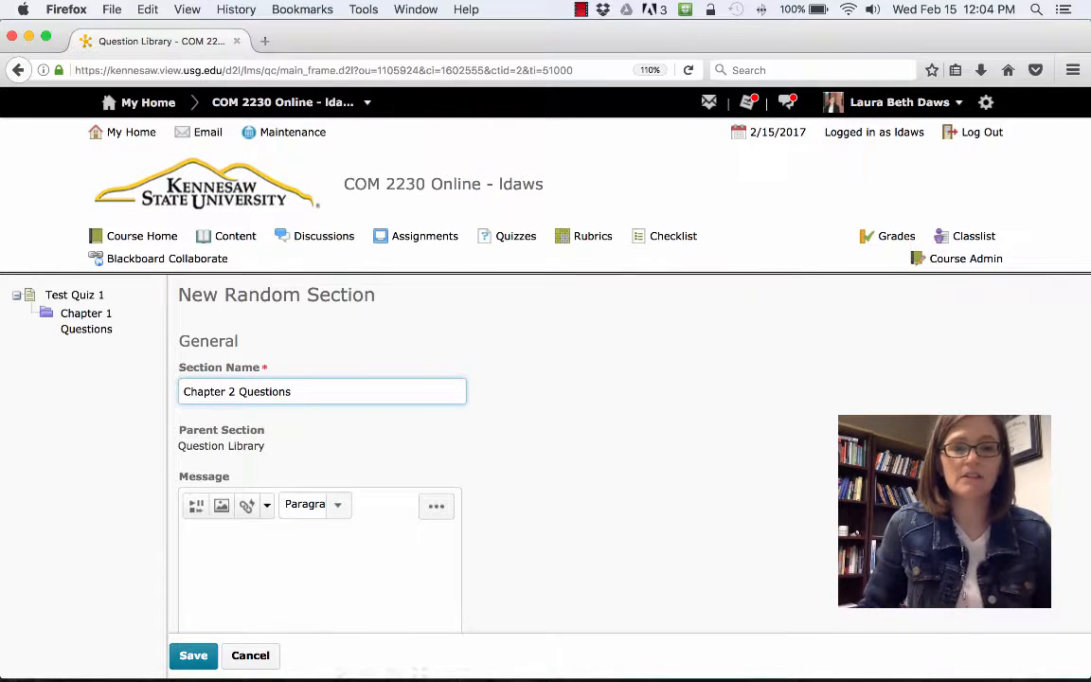
pyautogui.write('Questions')
pyautogui.click(192, 654)
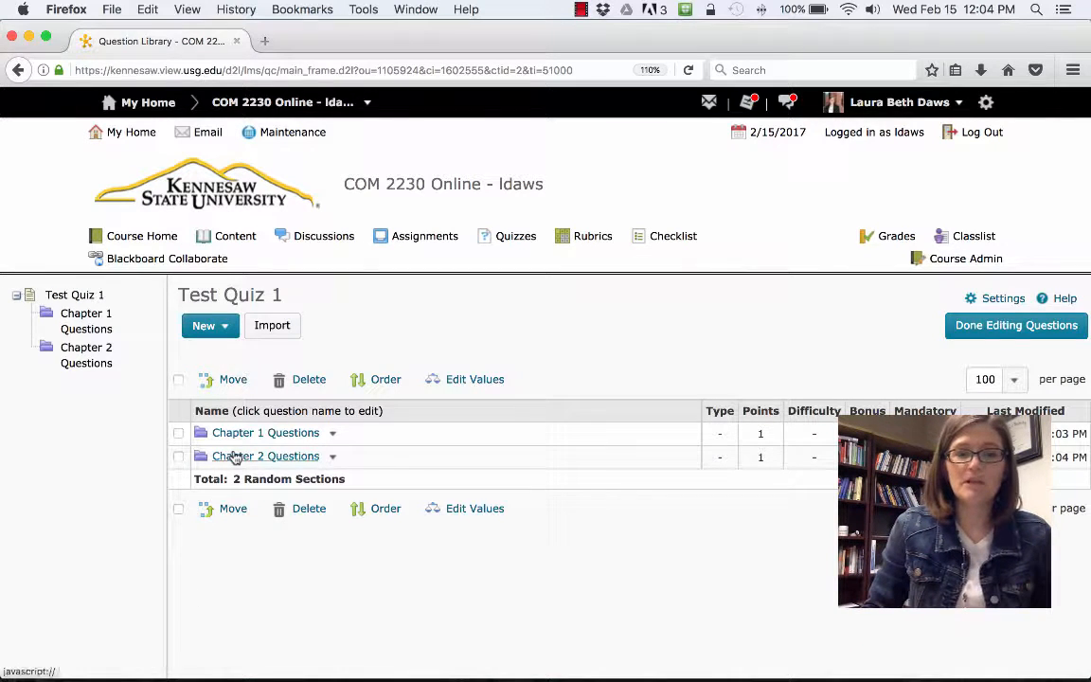
# Start an import into the Chapter 2 Questions section from Section-Chapter2Questions and select all of its questions.
pyautogui.click(235, 456)
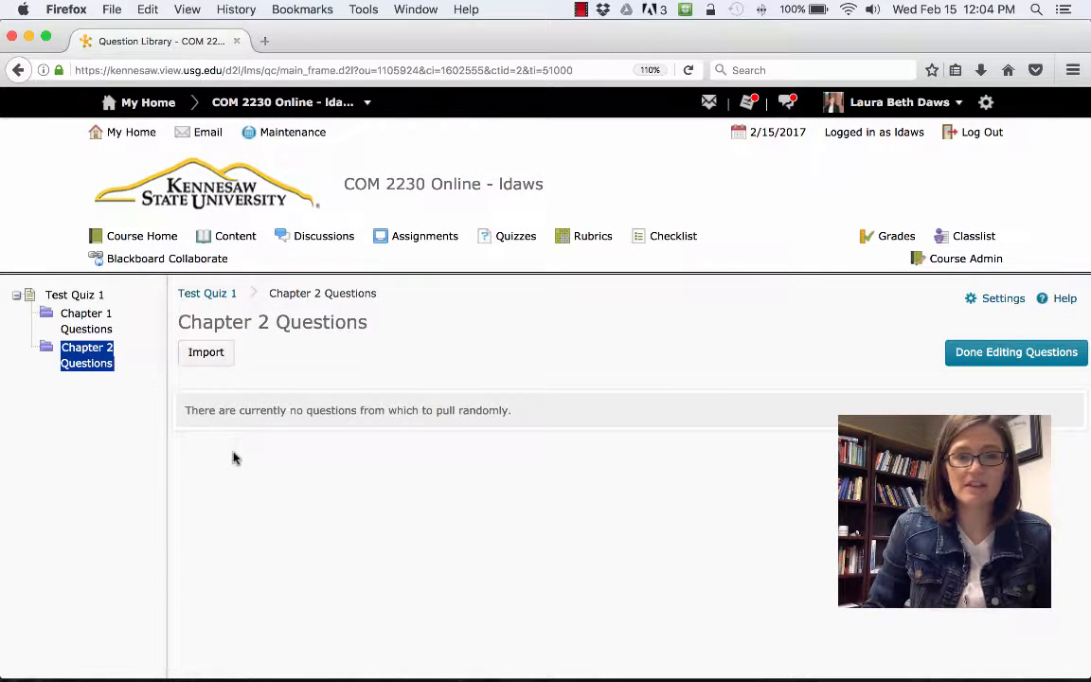
pyautogui.click(205, 353)
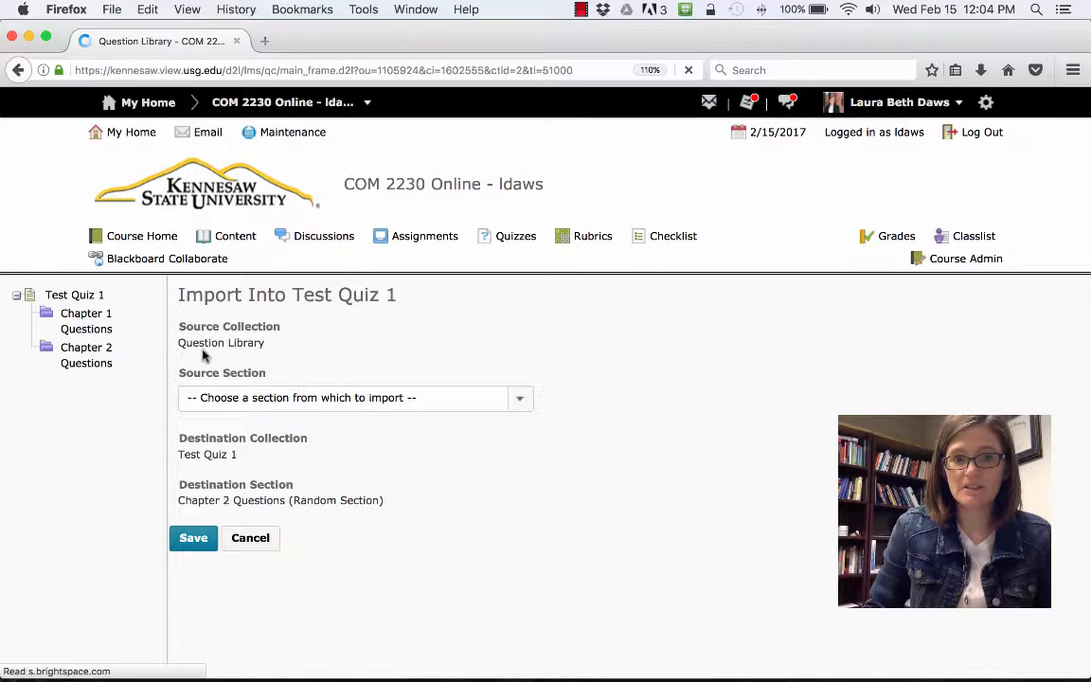
pyautogui.click(344, 398)
pyautogui.click(338, 474)
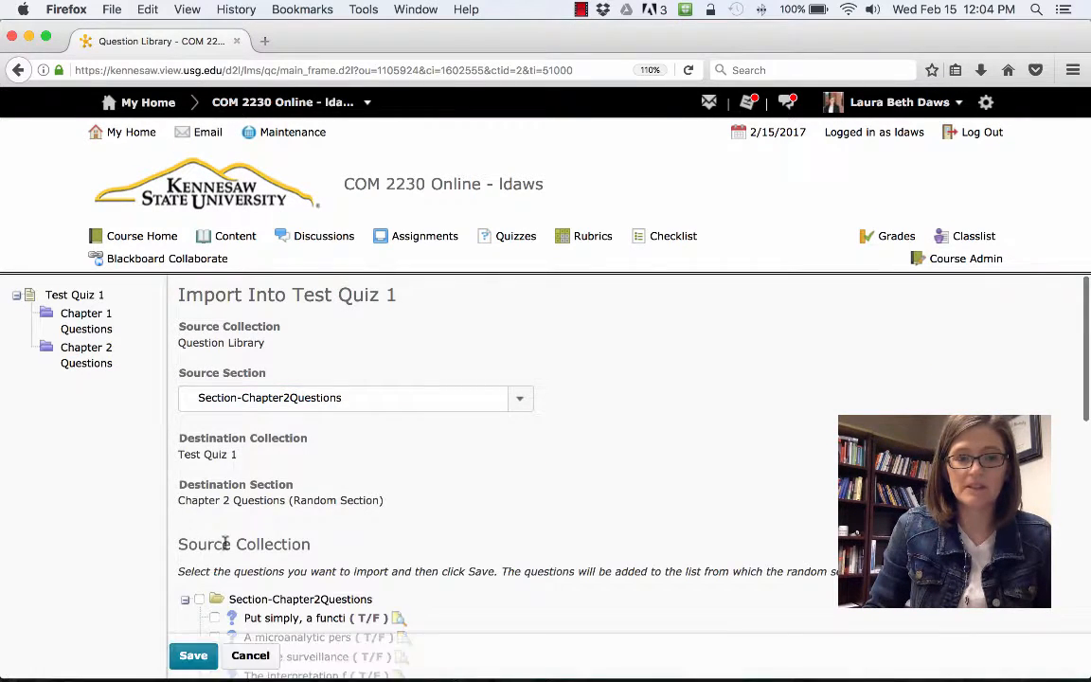
pyautogui.scroll(-2, 224, 541)
pyautogui.scroll(-1, 214, 516)
pyautogui.click(199, 484)
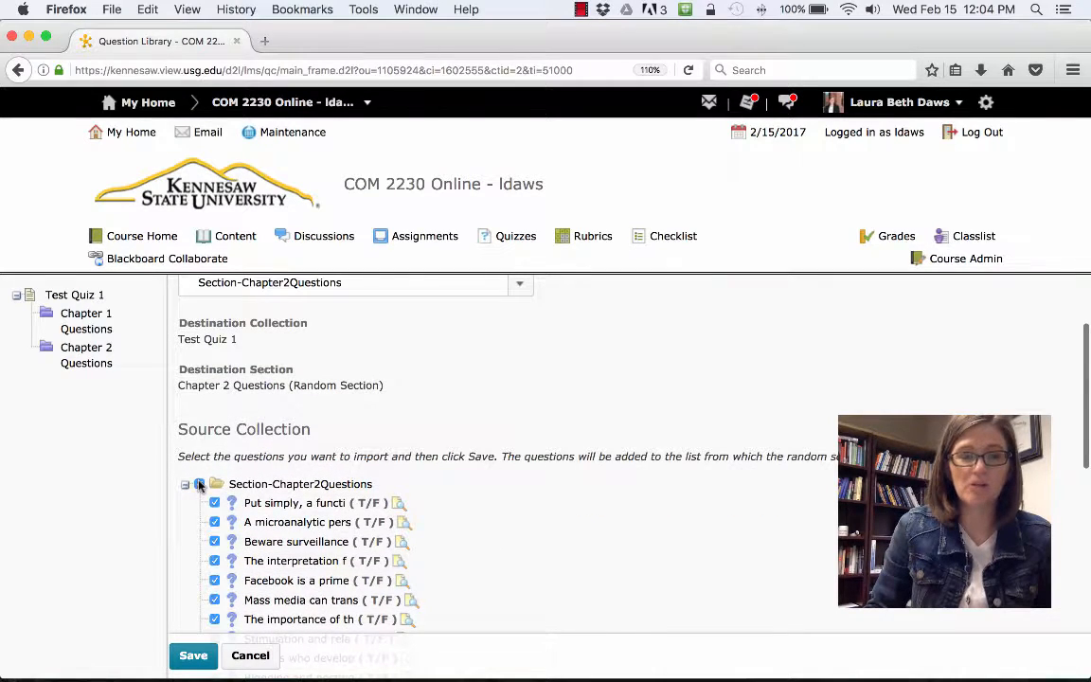
# Deselect all true/false questions in Section-Chapter2Questions and save the remaining multiple choice questions into the Chapter 2 Questions section.
pyautogui.scroll(-5, 503, 509)
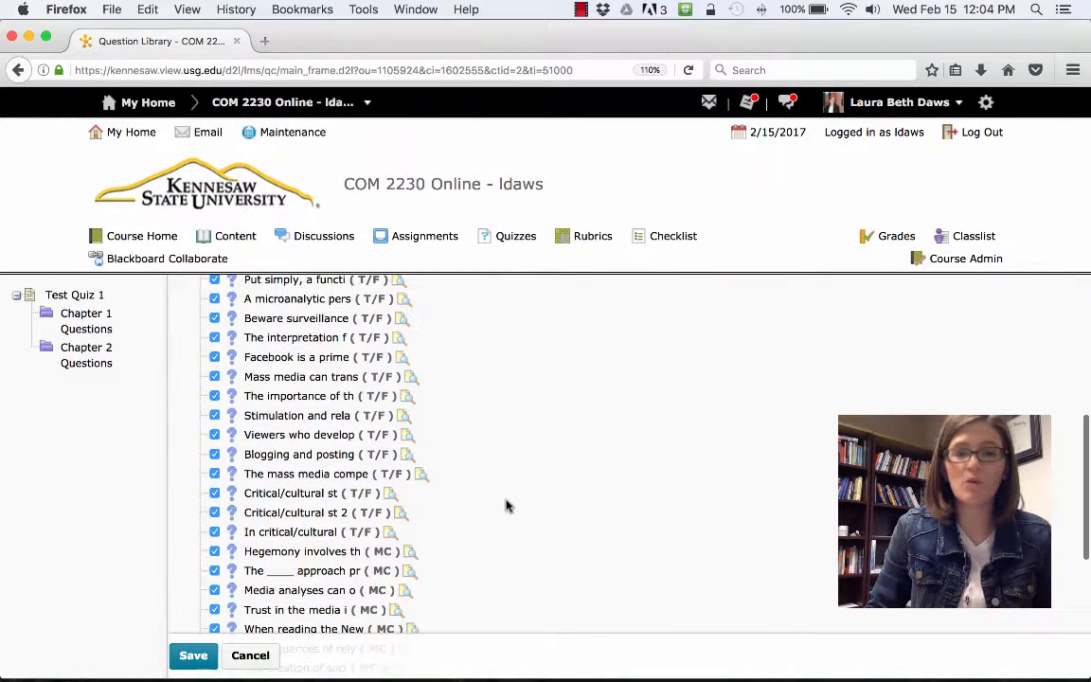
pyautogui.scroll(1, 505, 506)
pyautogui.click(214, 341)
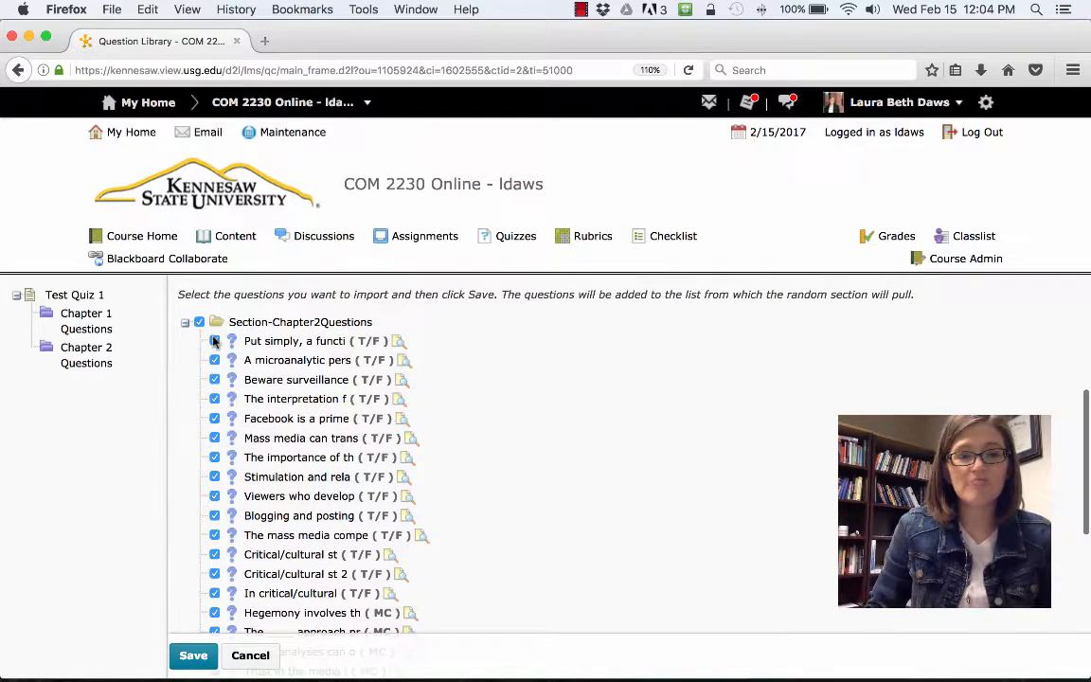
pyautogui.click(214, 360)
pyautogui.click(214, 380)
pyautogui.click(214, 399)
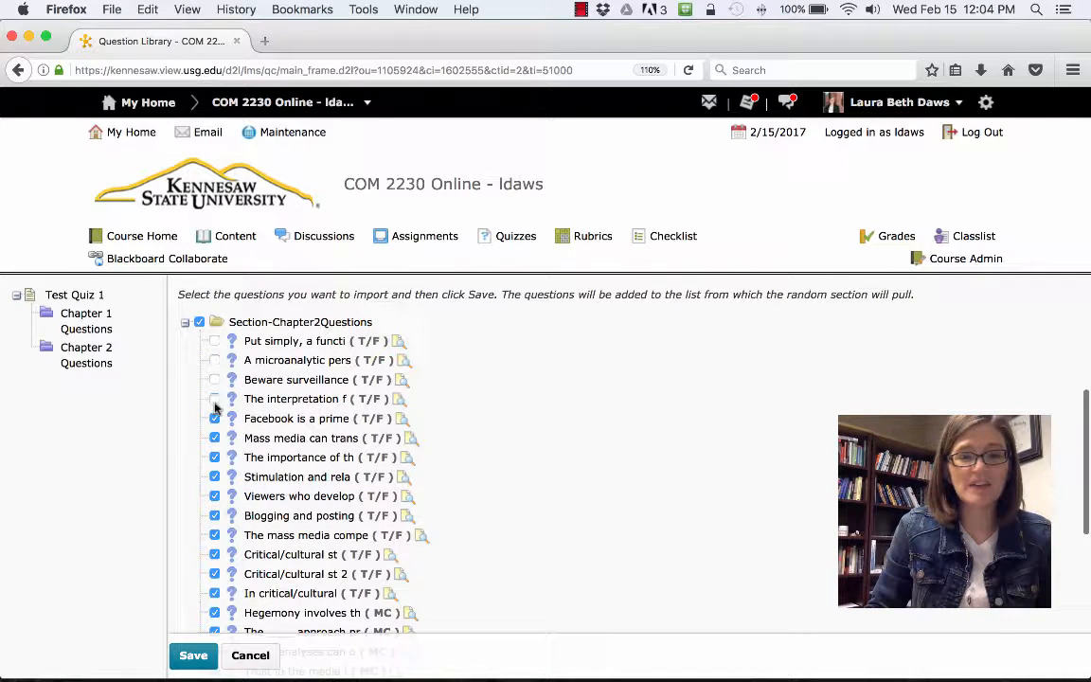
pyautogui.click(214, 419)
pyautogui.click(214, 438)
pyautogui.click(214, 457)
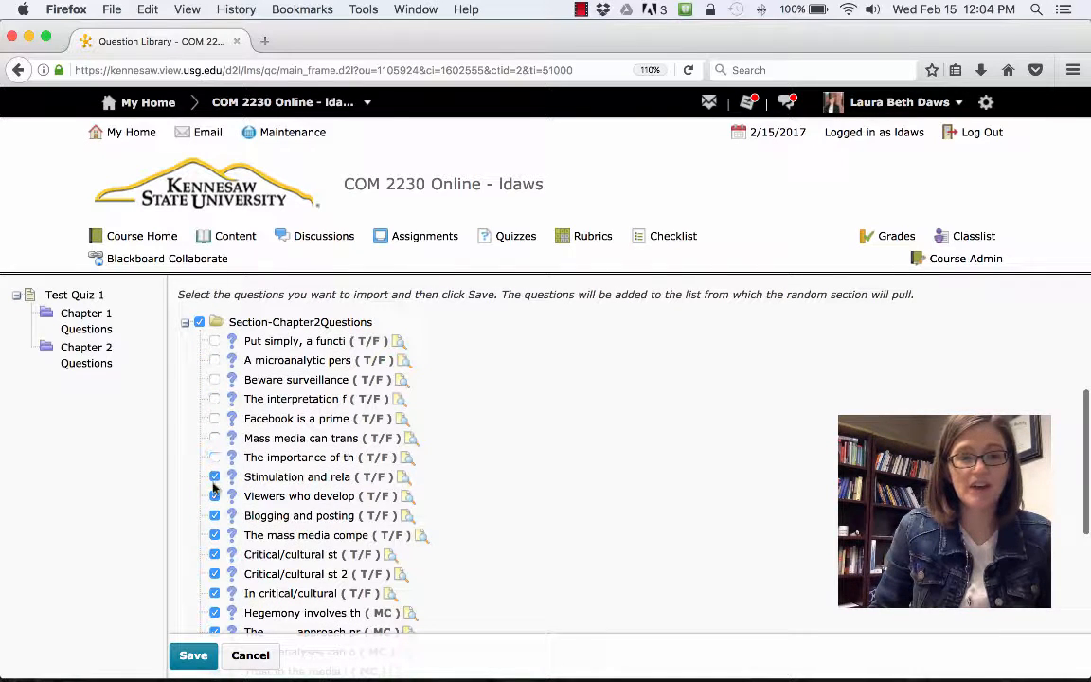
pyautogui.click(214, 476)
pyautogui.click(214, 496)
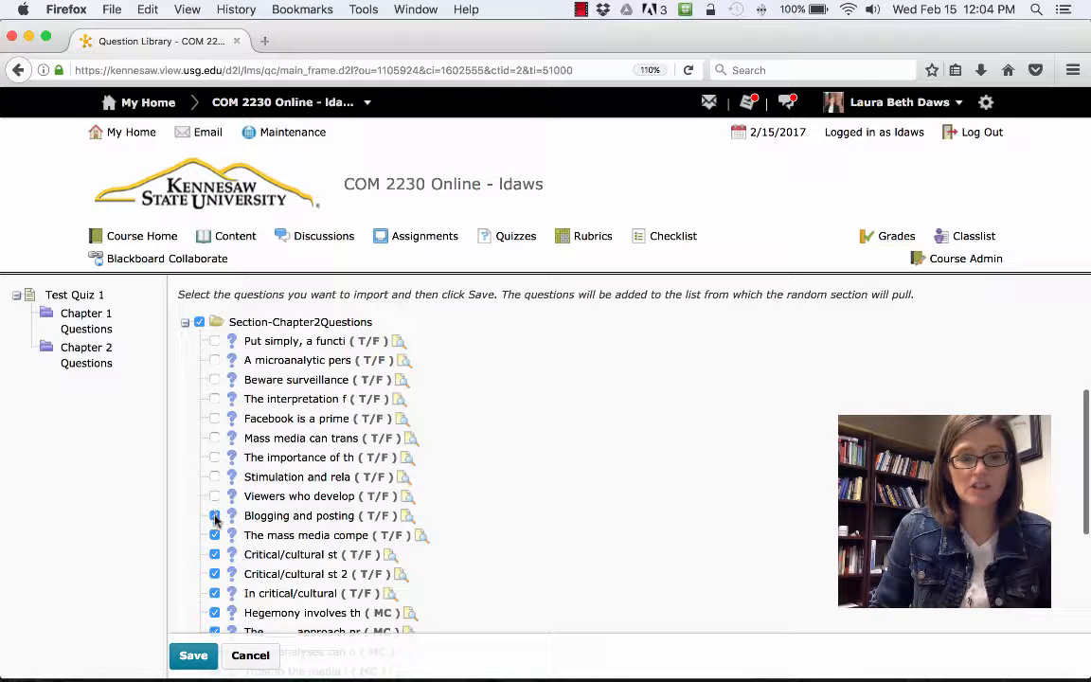
pyautogui.click(214, 515)
pyautogui.click(214, 535)
pyautogui.click(214, 554)
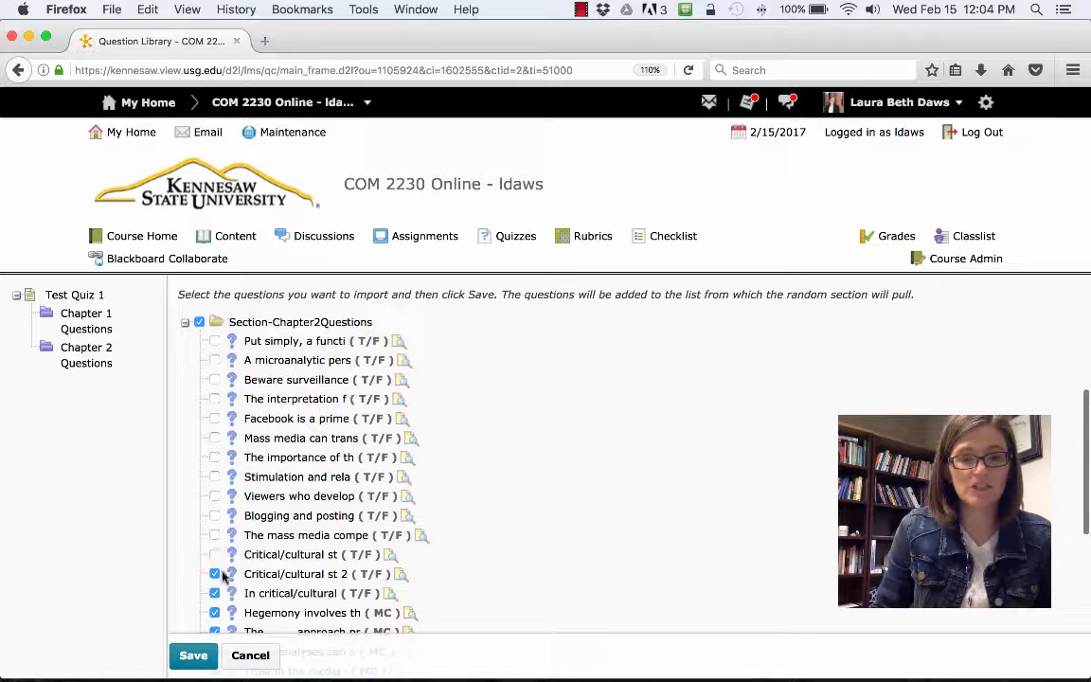
pyautogui.click(214, 573)
pyautogui.click(214, 593)
pyautogui.scroll(-5, 227, 597)
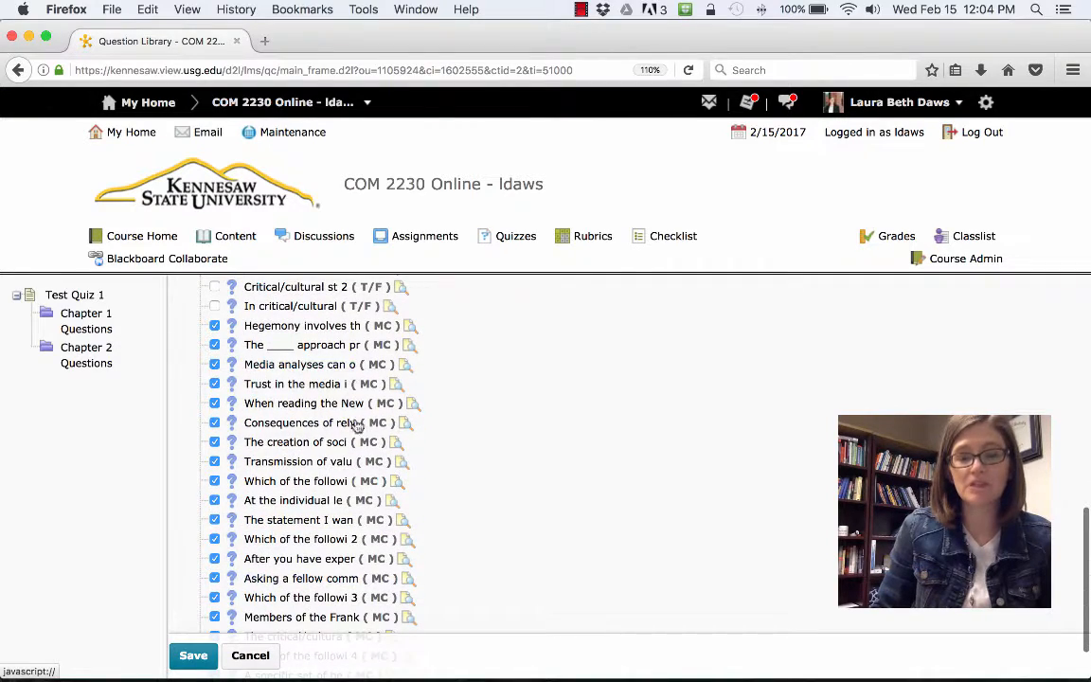
pyautogui.scroll(-1, 322, 397)
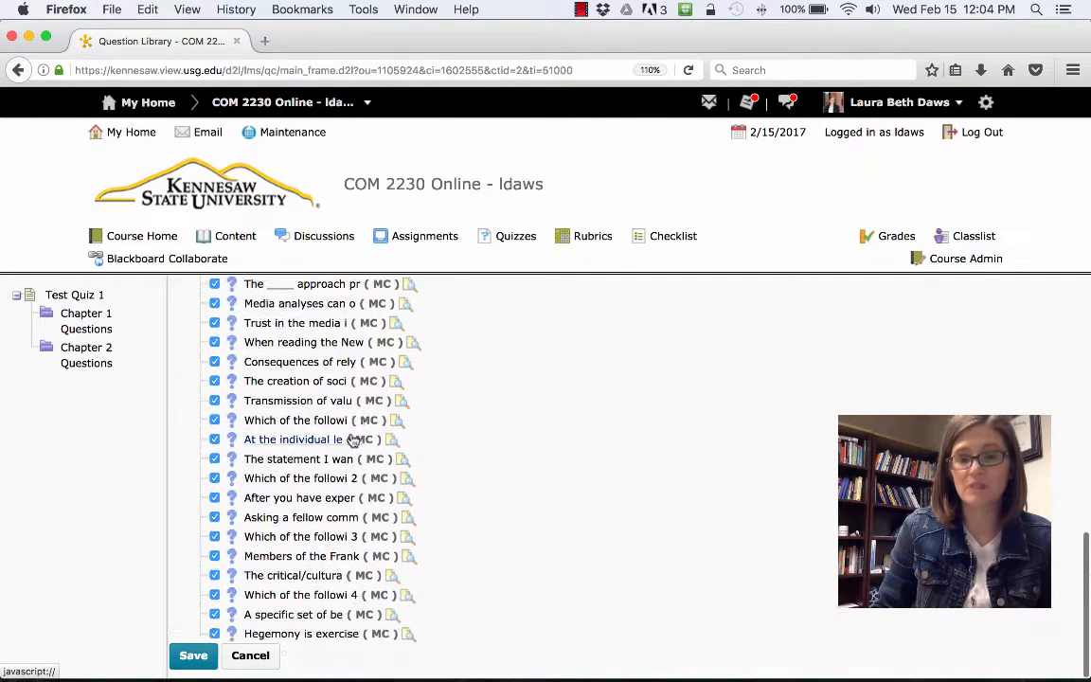
pyautogui.click(193, 656)
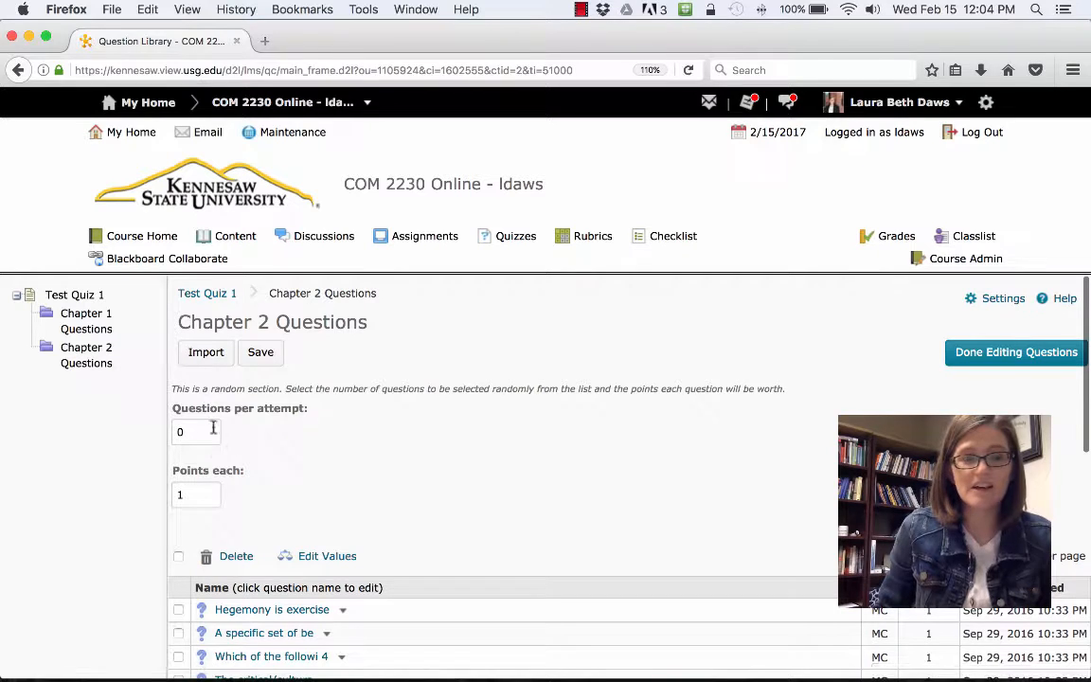
# Set Chapter 2 Questions to 4 questions per attempt, save the section, and return to the quiz's question list.
pyautogui.doubleClick(210, 432)
pyautogui.write('4')
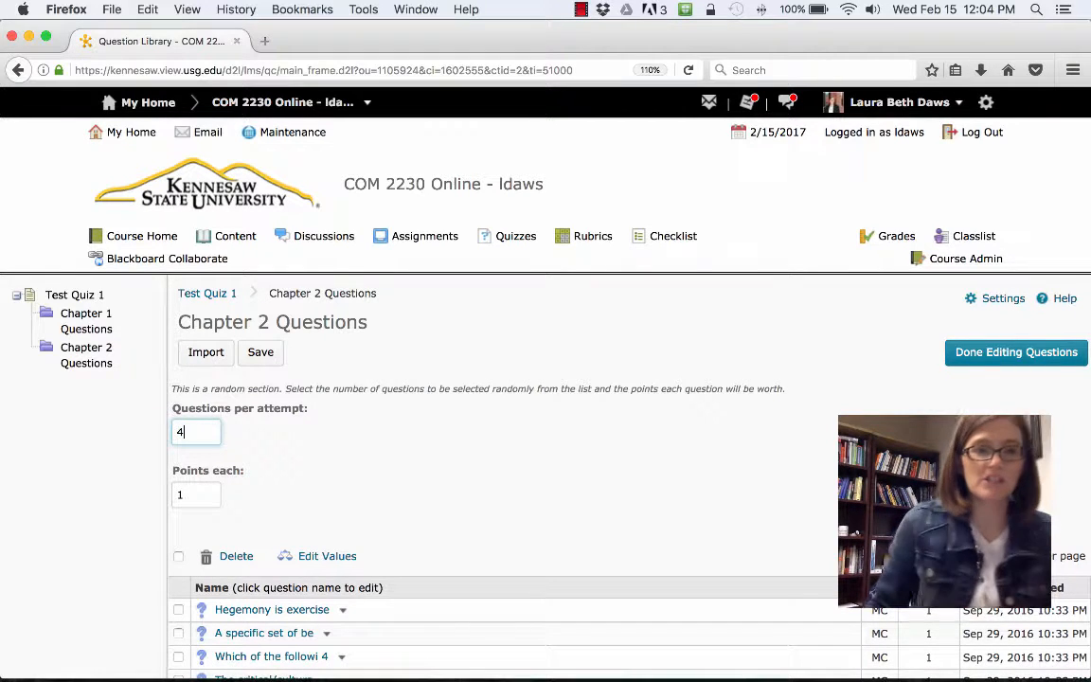
pyautogui.click(259, 353)
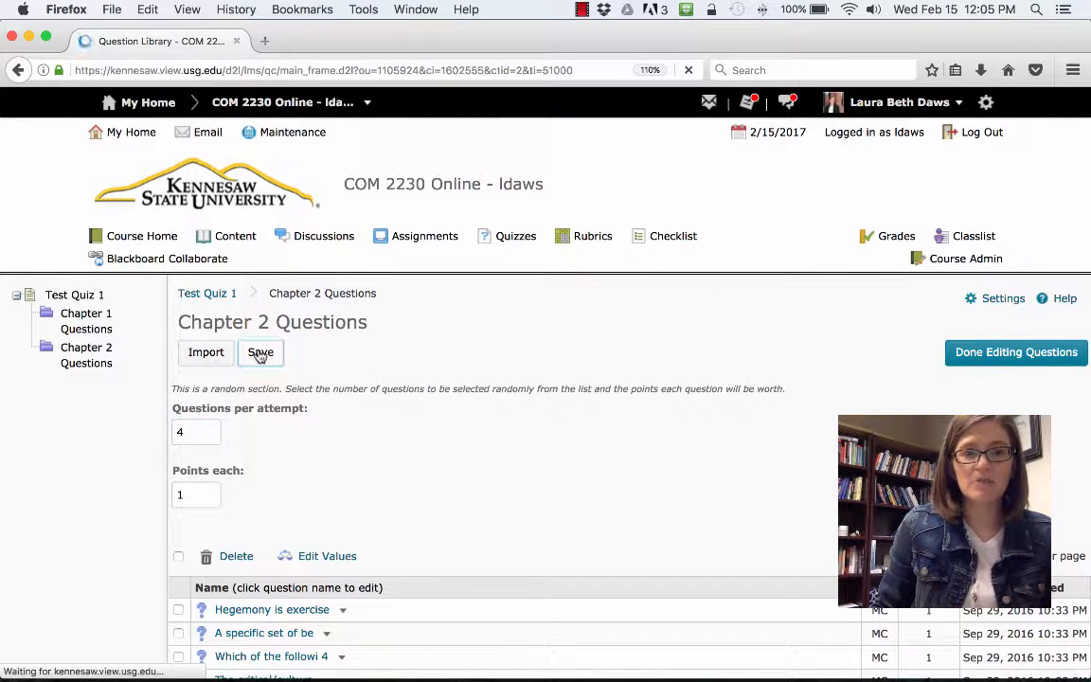
pyautogui.click(1007, 360)
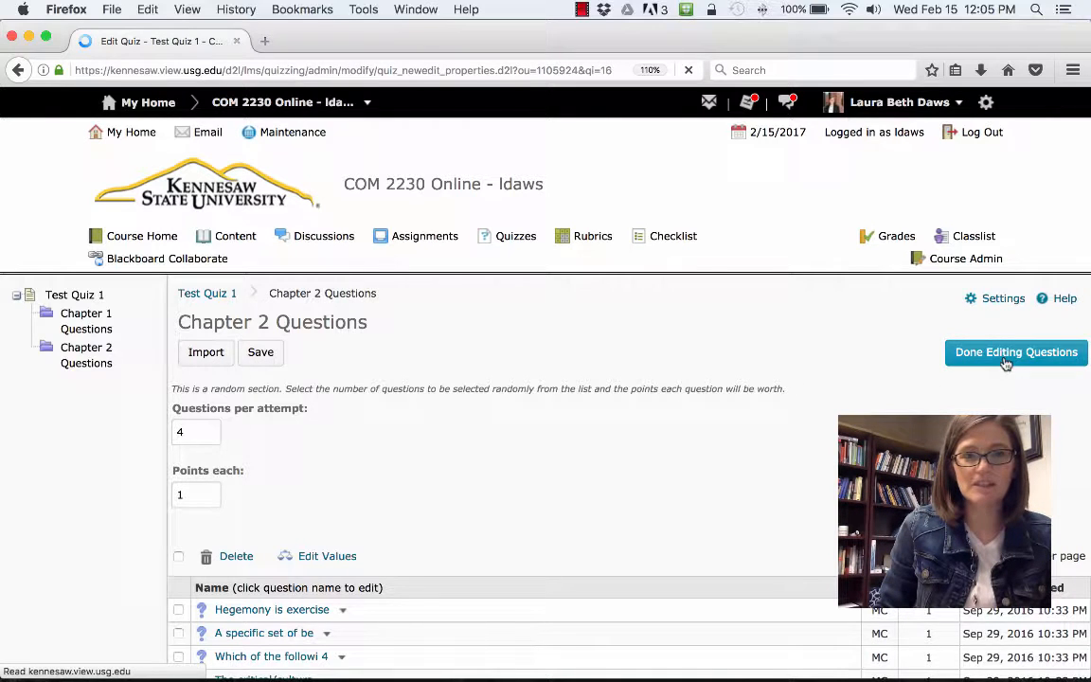
pyautogui.scroll(-1, 541, 465)
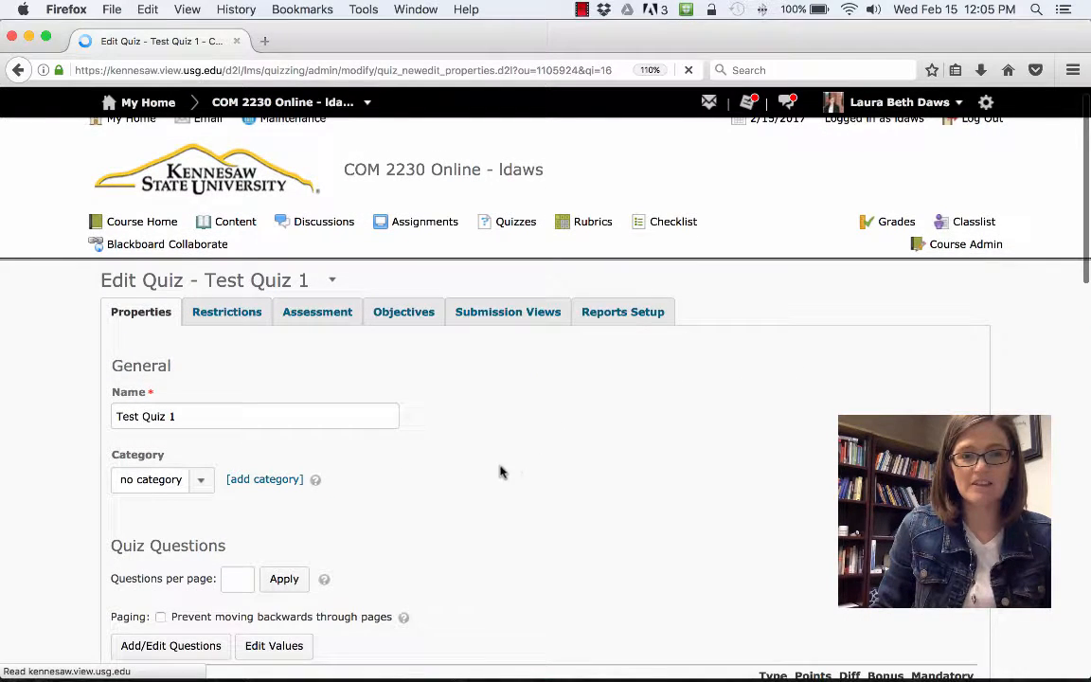
pyautogui.scroll(-15, 403, 473)
pyautogui.scroll(6, 402, 476)
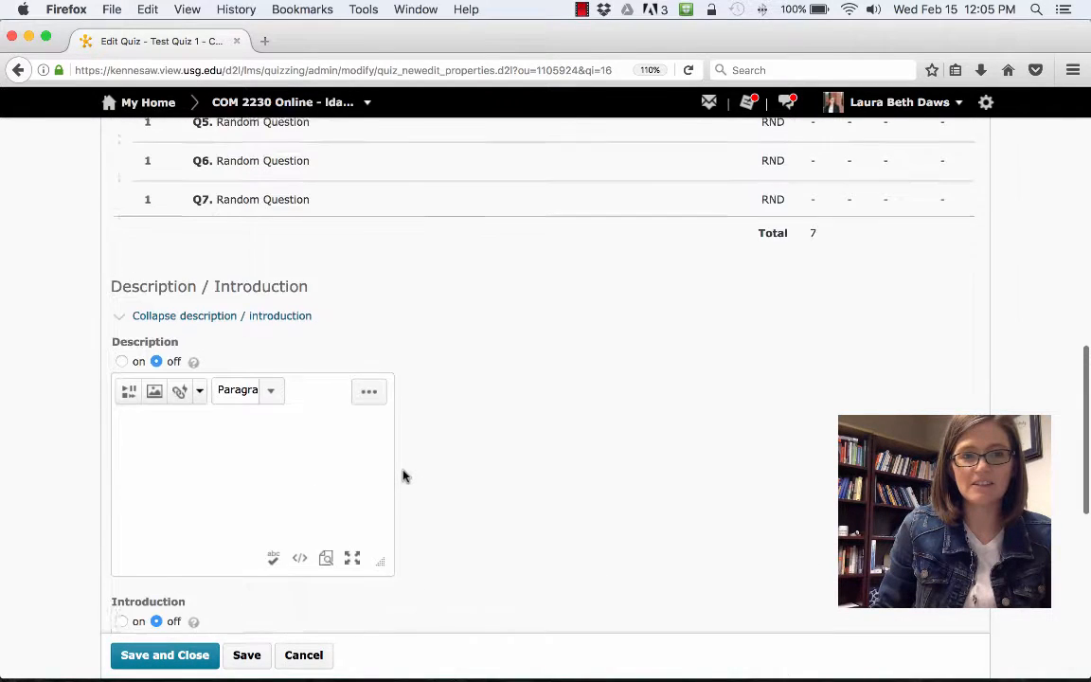
pyautogui.scroll(8, 403, 476)
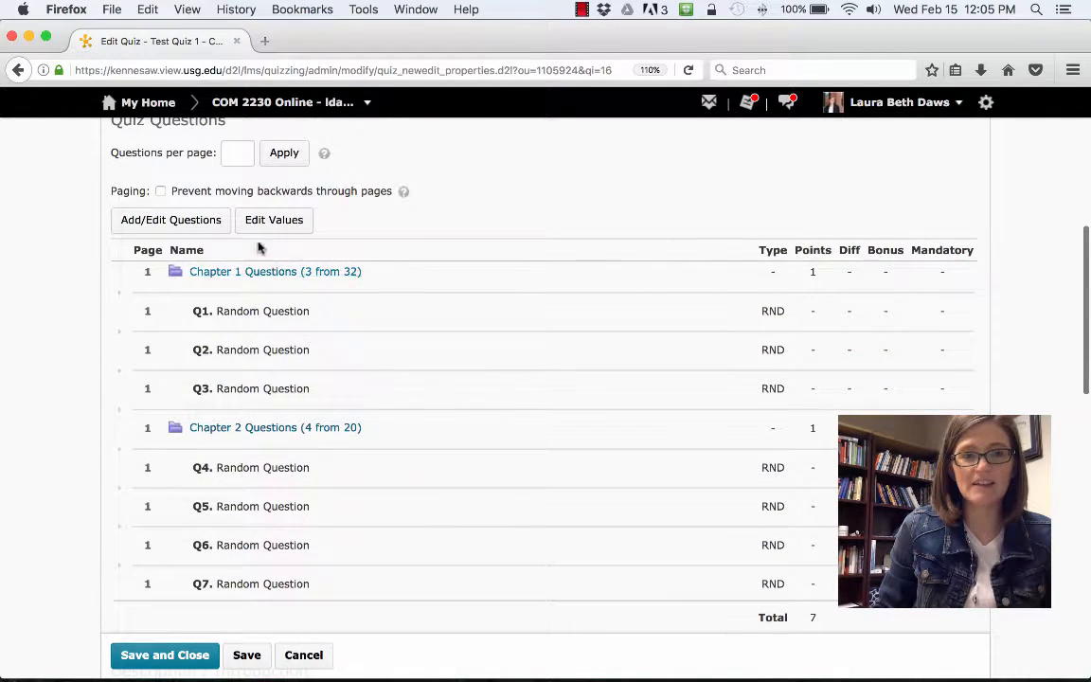